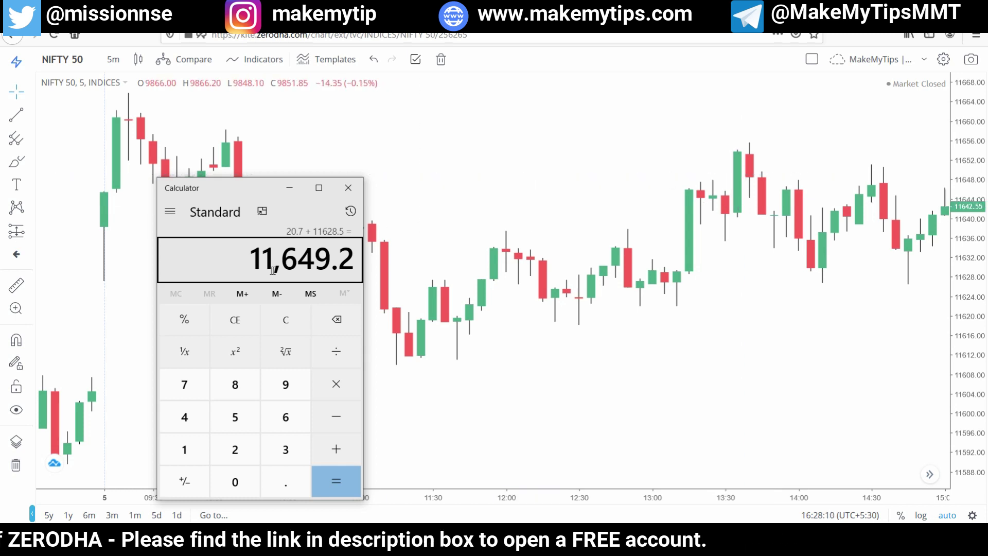
Step: Close the calculator and browse the NIFTY 50 five-minute chart forward from 5 April to 9 April 2019
click(348, 192)
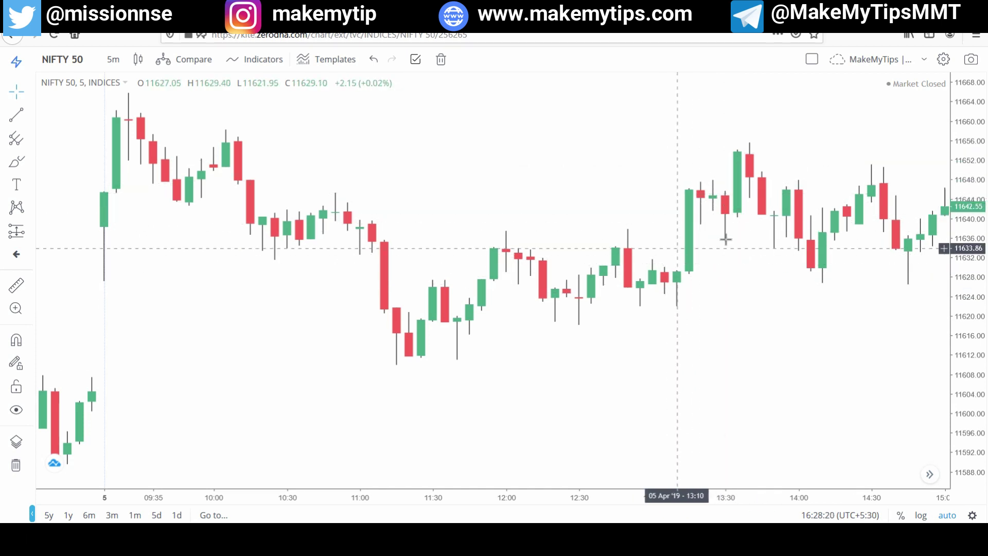
drag(763, 304, 392, 302)
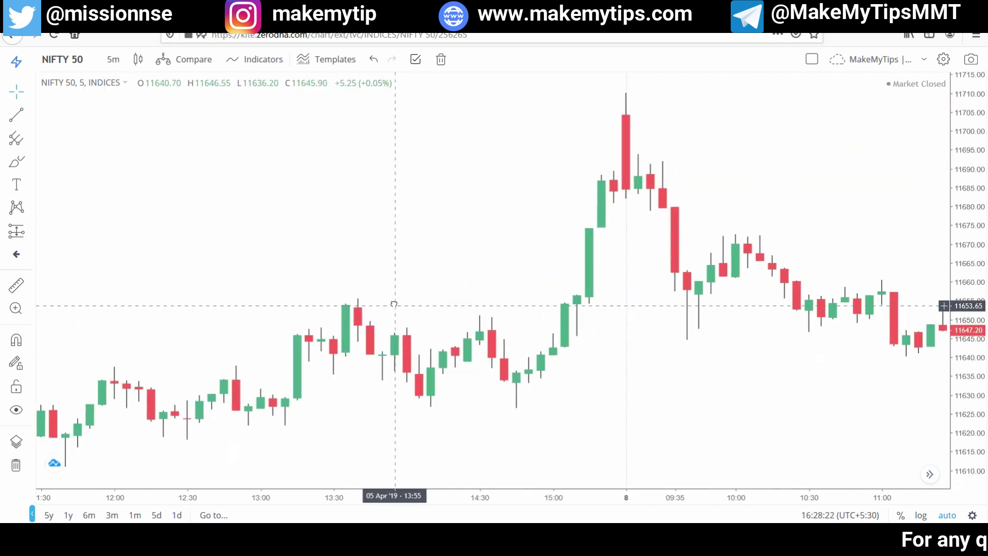
drag(672, 322, 437, 326)
drag(624, 324, 487, 324)
drag(921, 322, 575, 314)
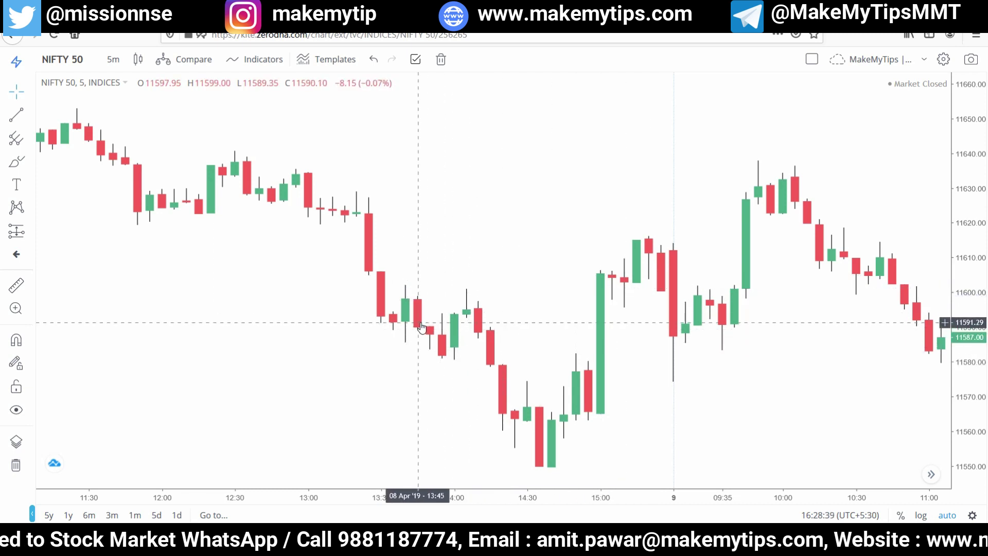
Step: Switch to the Excel trade log and review the Trade Price and Target entries, returning to the 4/1/2019 trade's date
key(alt+Tab)
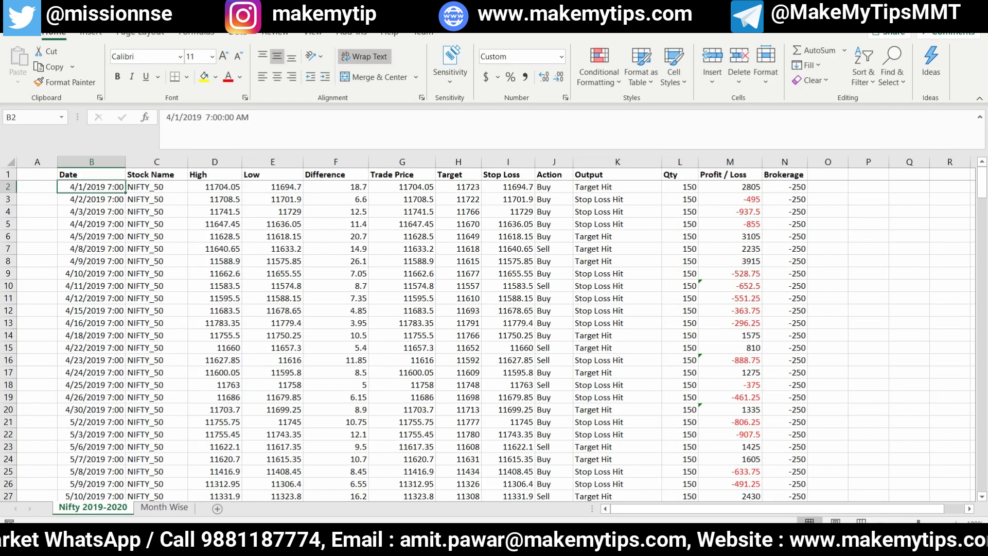
click(439, 249)
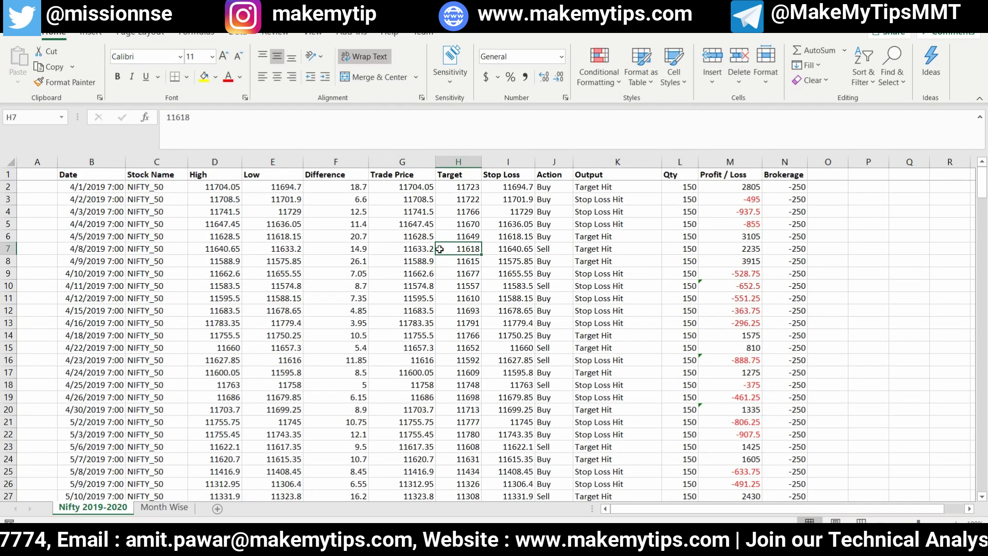
click(394, 226)
click(393, 201)
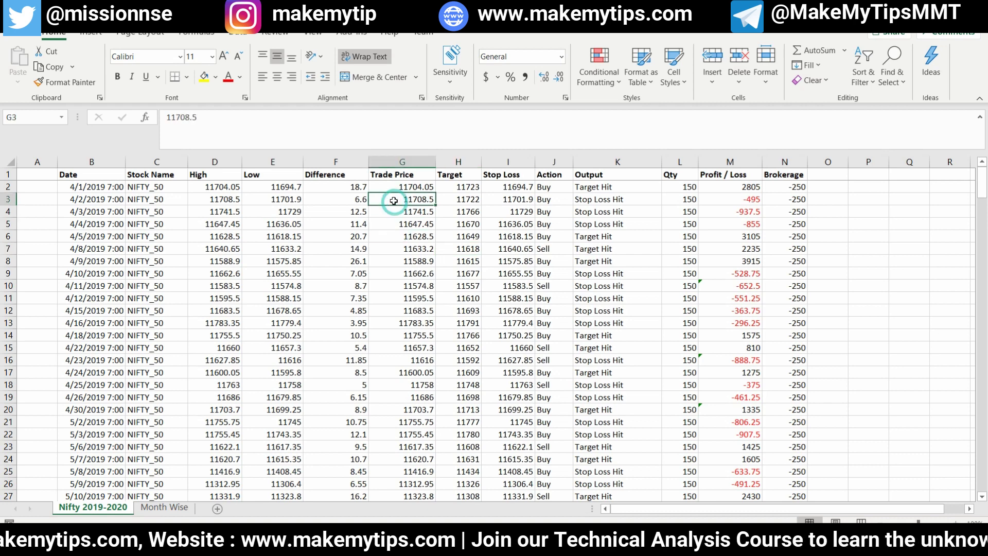
click(407, 187)
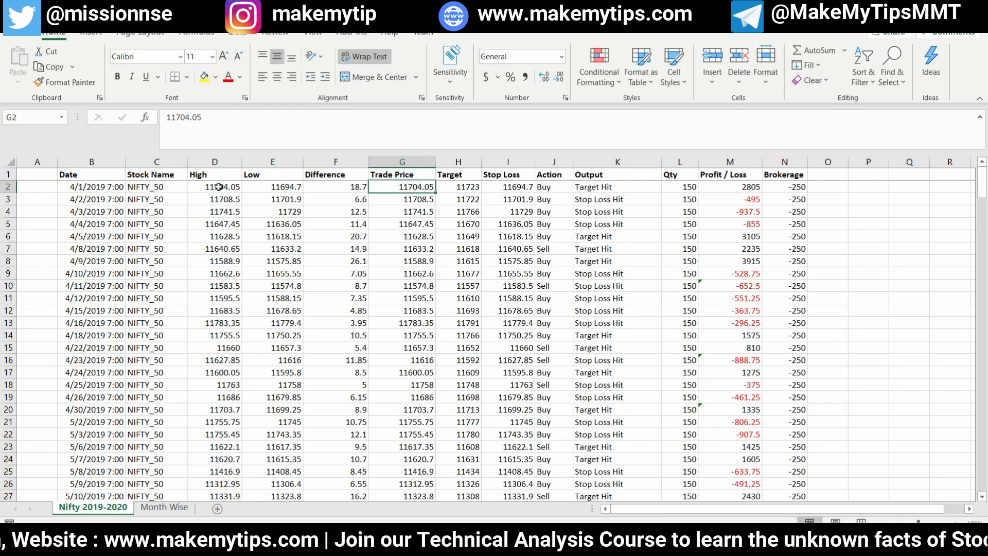
click(91, 187)
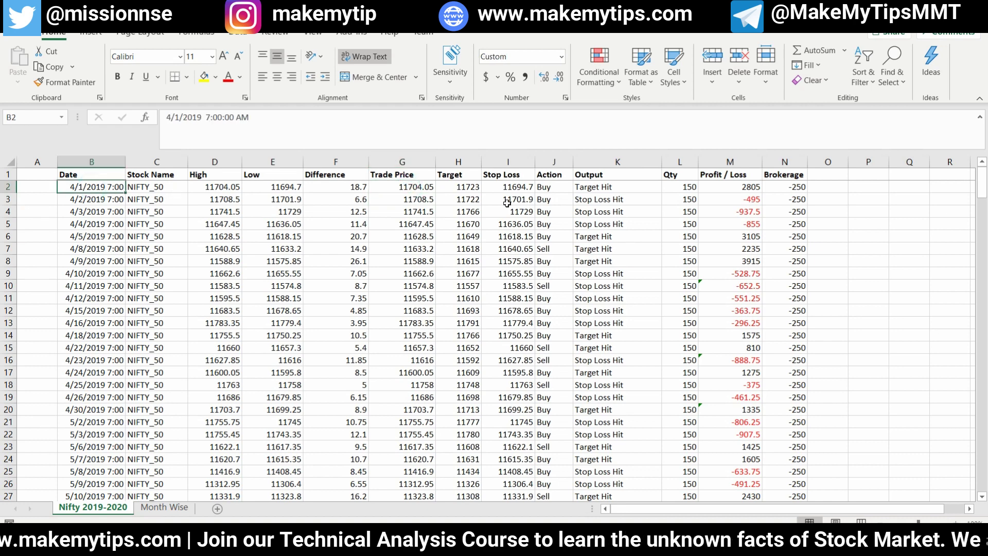
Step: Review the Profit / Loss figures of the trades dated 4/1/2019 to 4/5/2019, closing the low-battery notice
click(743, 187)
click(743, 199)
key(Return)
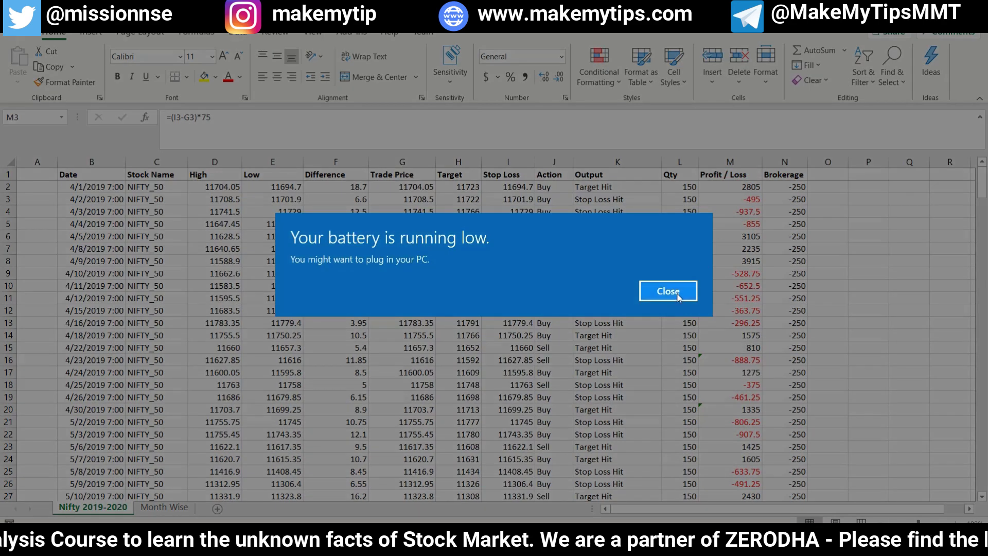
click(751, 211)
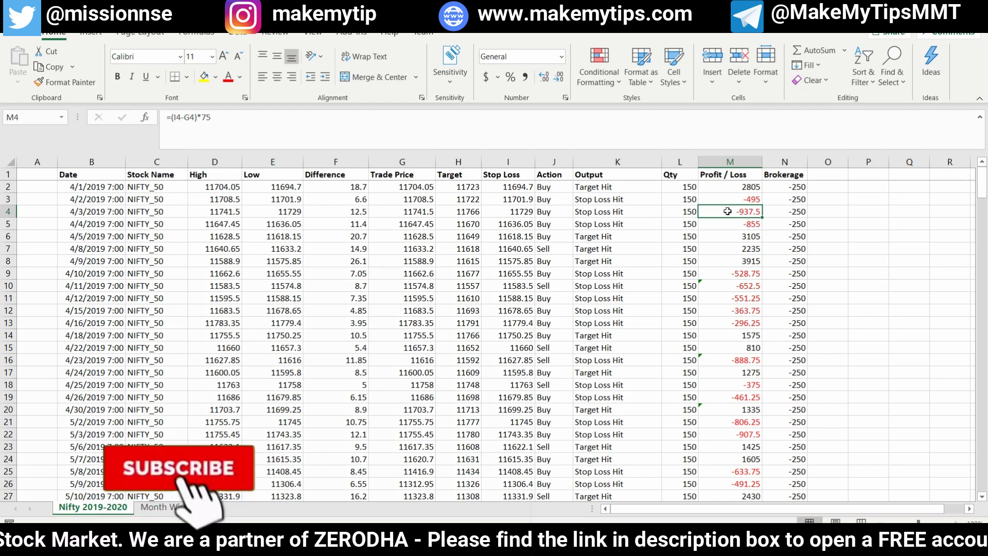
click(94, 226)
click(613, 227)
click(719, 225)
click(90, 235)
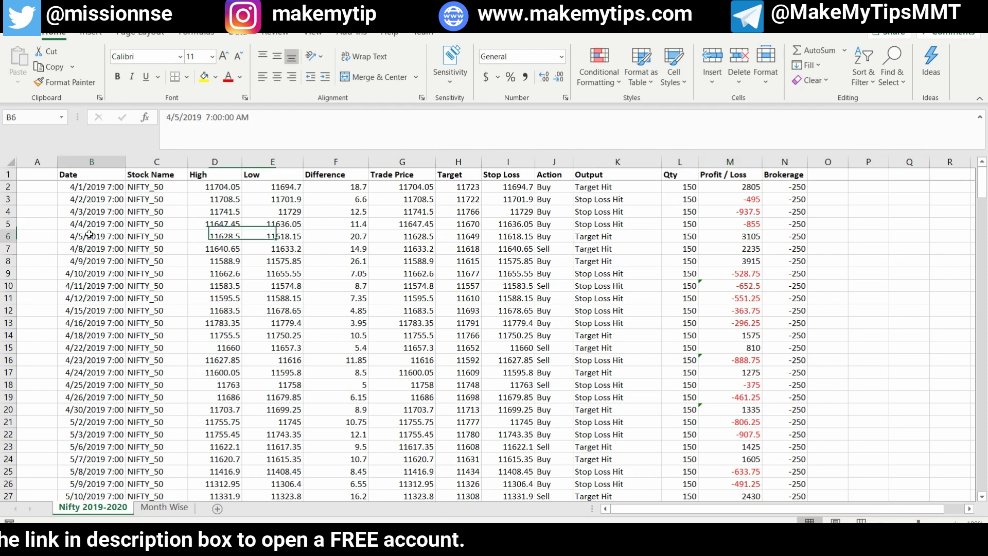
click(738, 238)
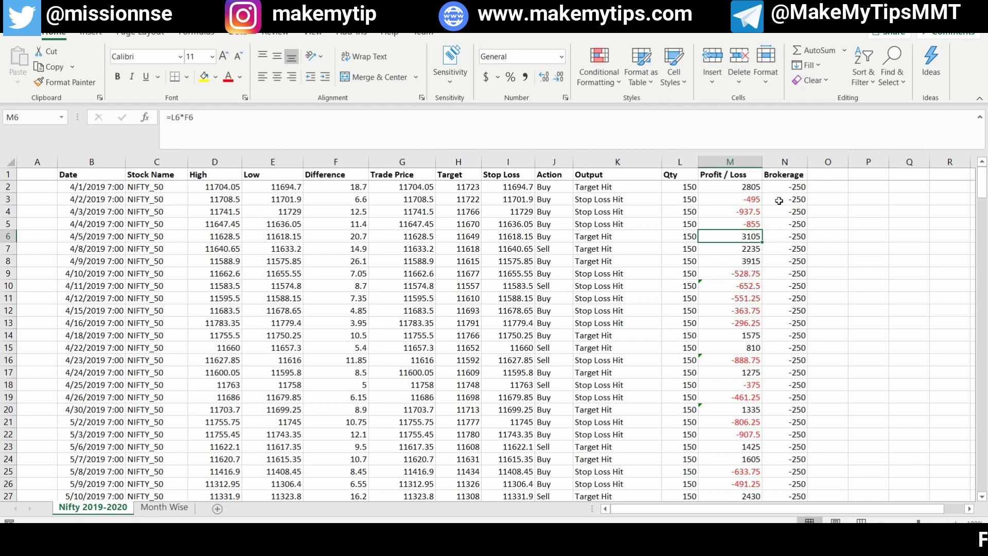
Step: Examine the Brokerage charges in N2:N10 alongside the Profit / Loss values of the first two trades
click(785, 175)
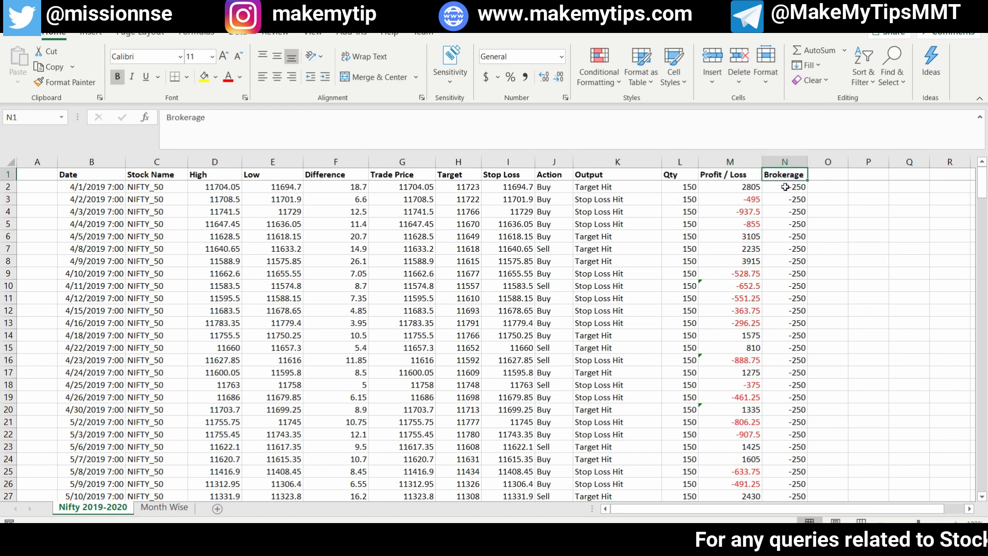
click(785, 186)
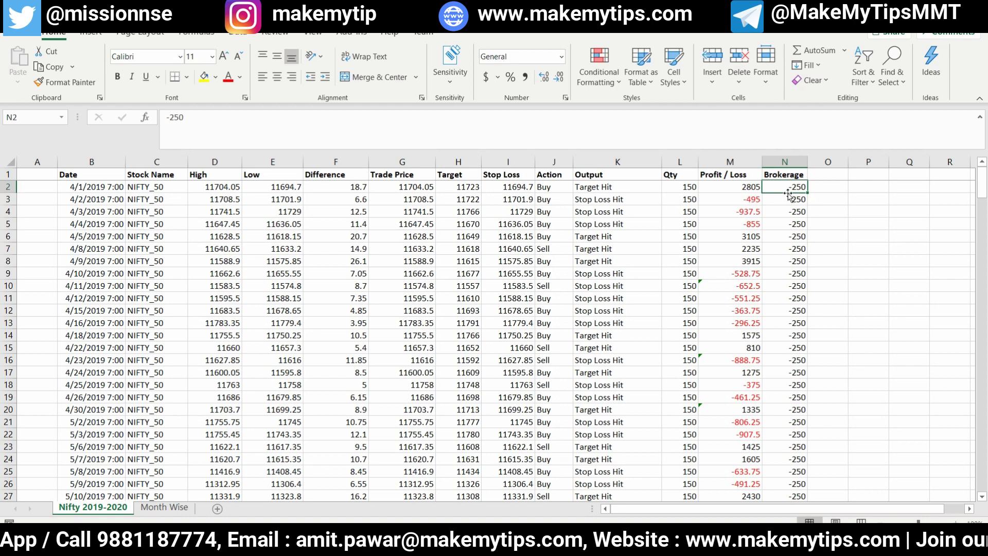
drag(783, 188, 784, 286)
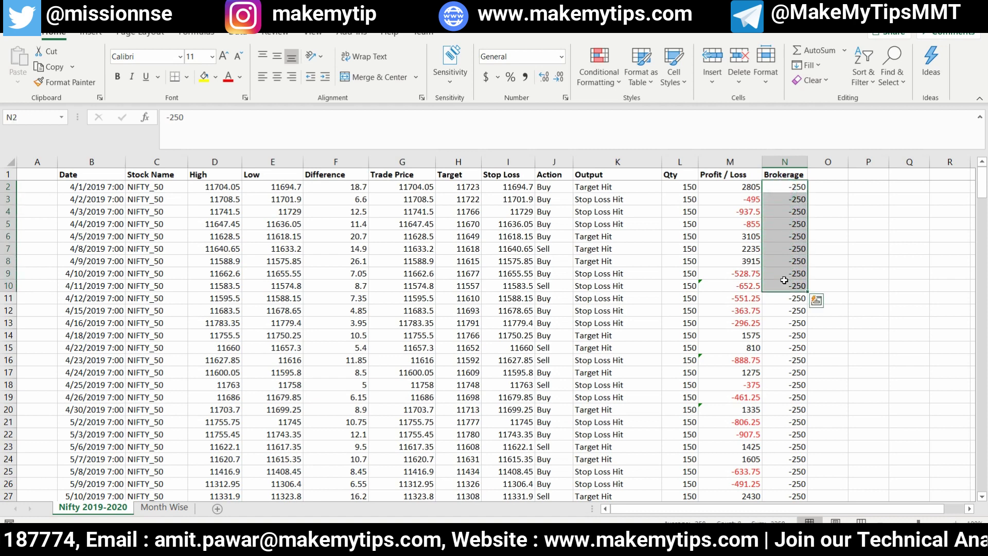
click(784, 286)
click(740, 187)
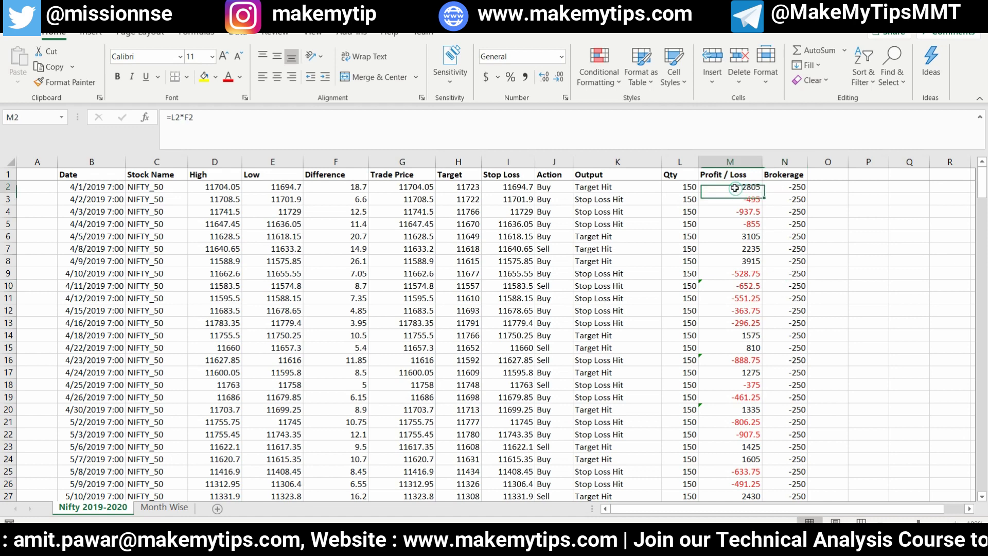
click(745, 198)
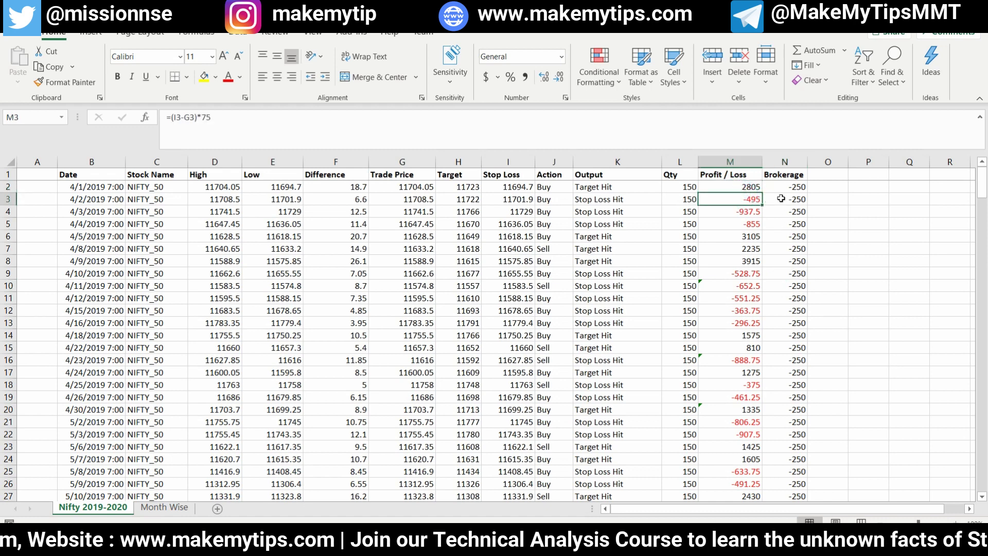
Step: Check the Qty entries of the first two trades in L2:L3
click(684, 186)
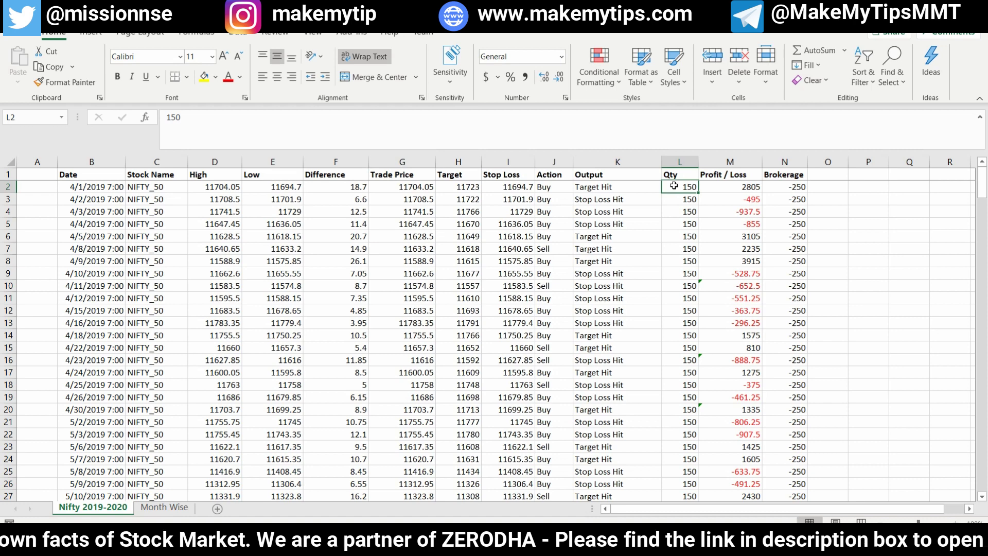
mouse_move(673, 185)
mouse_down()
mouse_move(678, 213)
mouse_move(676, 192)
mouse_up()
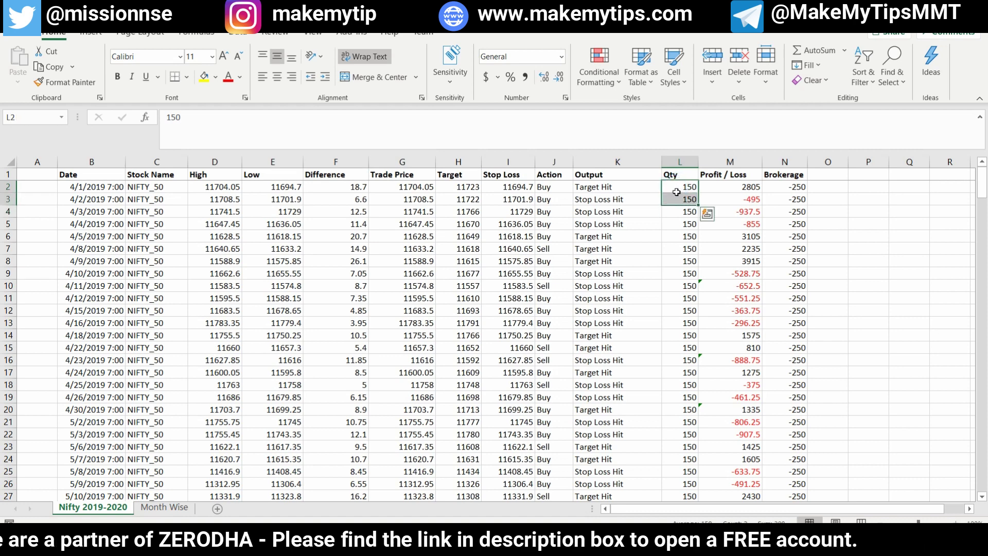
click(677, 187)
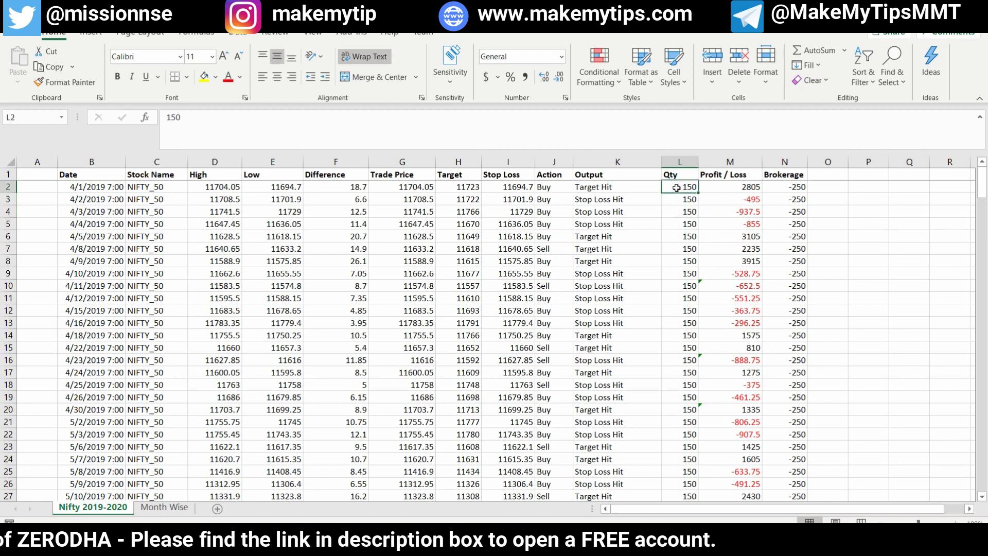
Step: Switch to the Upstox span calculator in the browser and check the NIFTY futures exposure margin and quantity
click(571, 483)
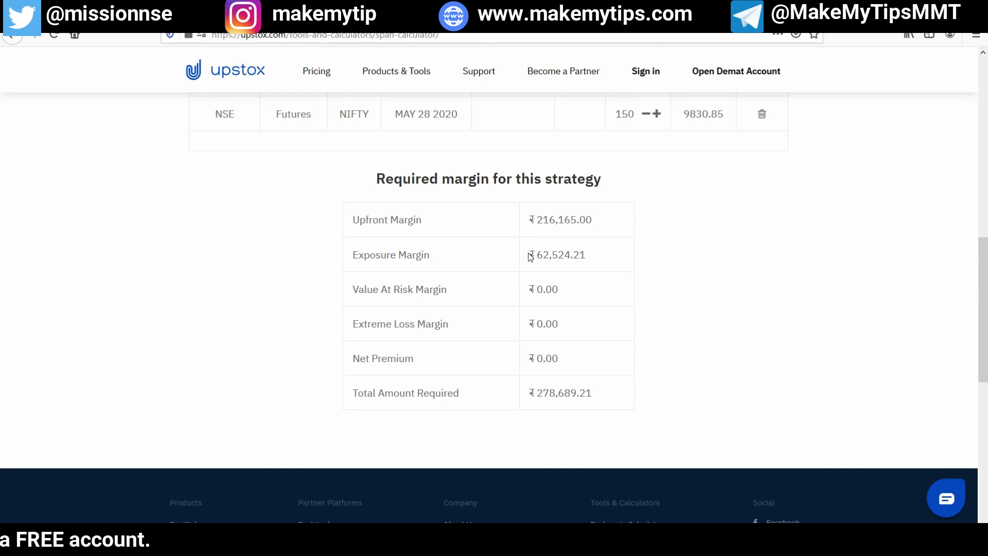
drag(530, 256, 593, 256)
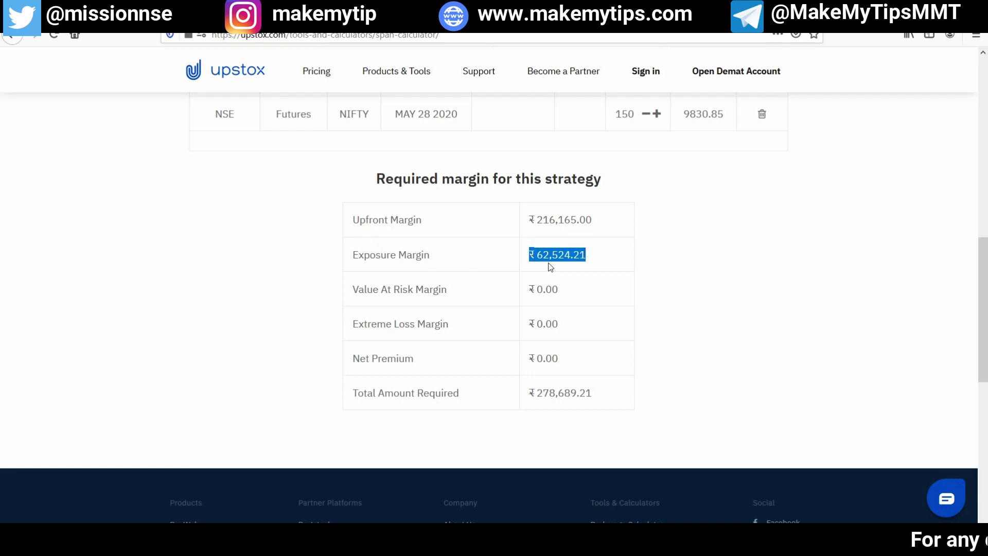
drag(632, 114, 614, 117)
Step: Check the exposure margin and net quantity for NIFTY 28-MAY-20 futures in the Zerodha margin calculator
key(ctrl+Tab)
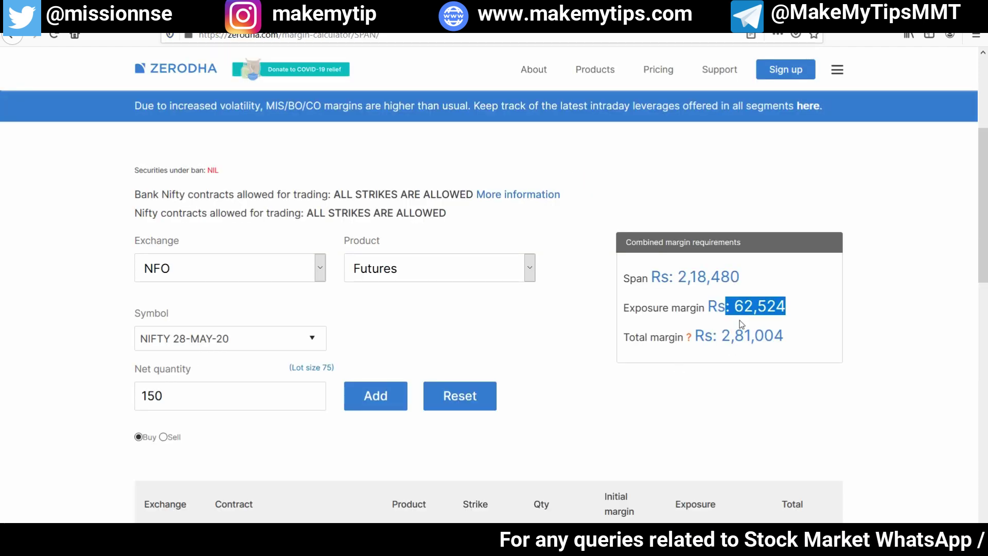
drag(798, 304, 697, 305)
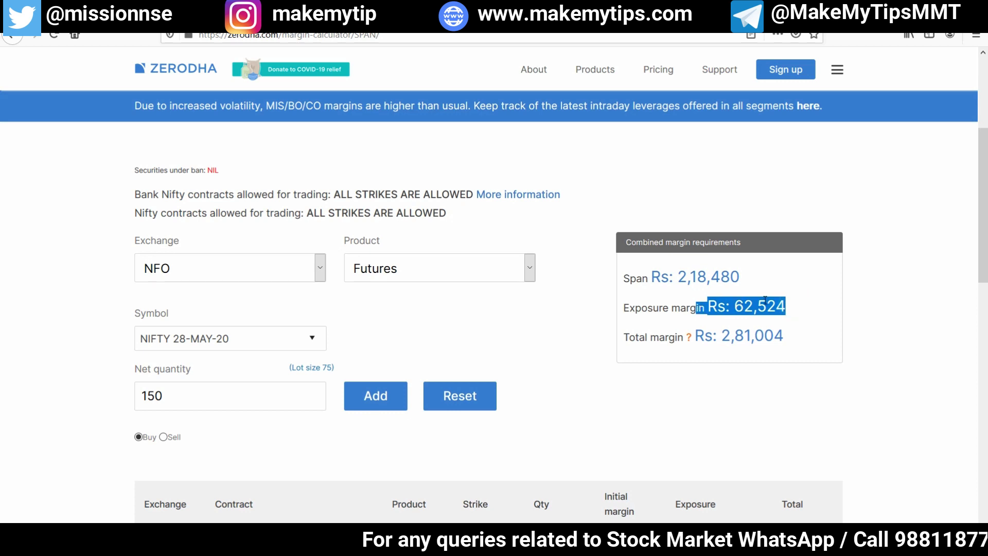
click(765, 300)
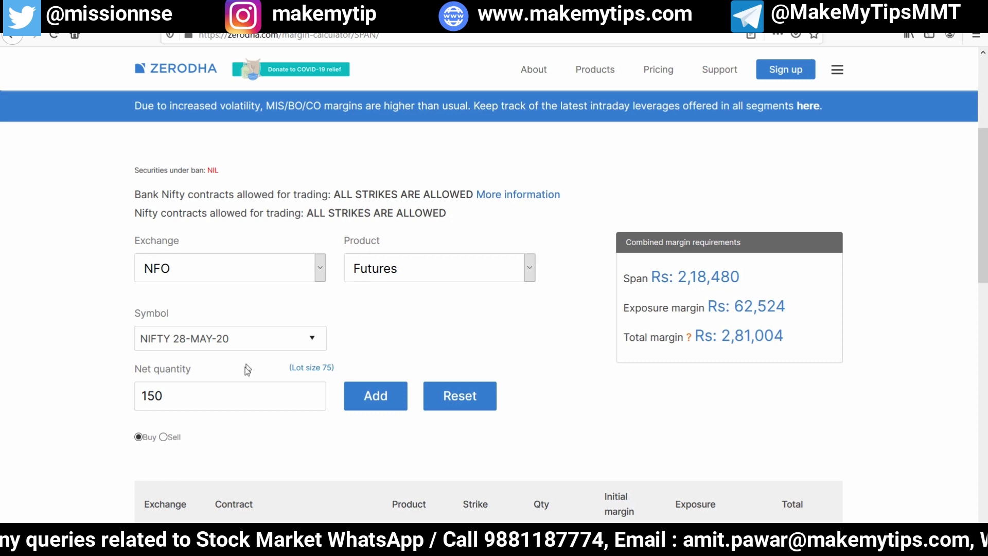
double_click(180, 395)
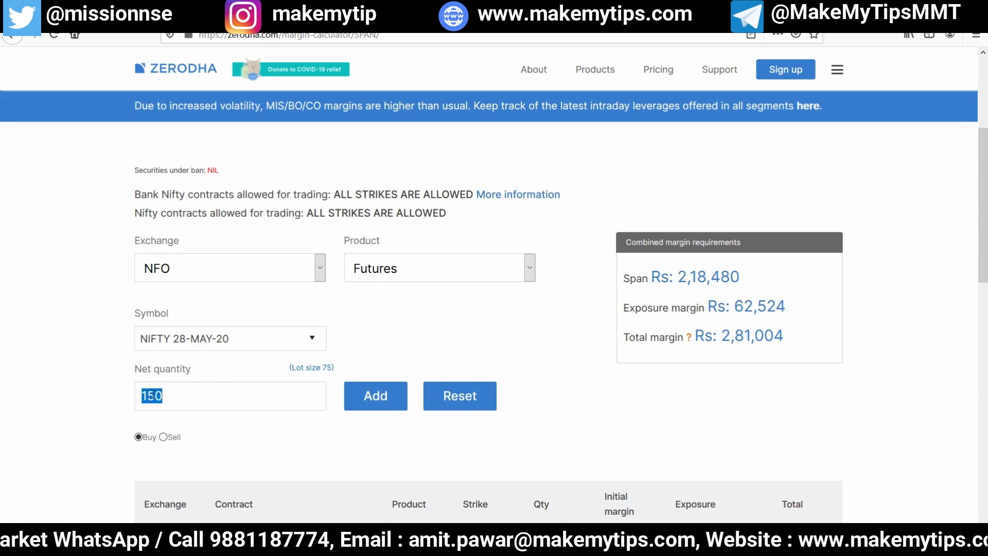
Step: Return to the Excel workbook, fit it in a smaller window, and select the April 2019 Profit / Loss values M2:M20 to read their sum
key(alt+Tab)
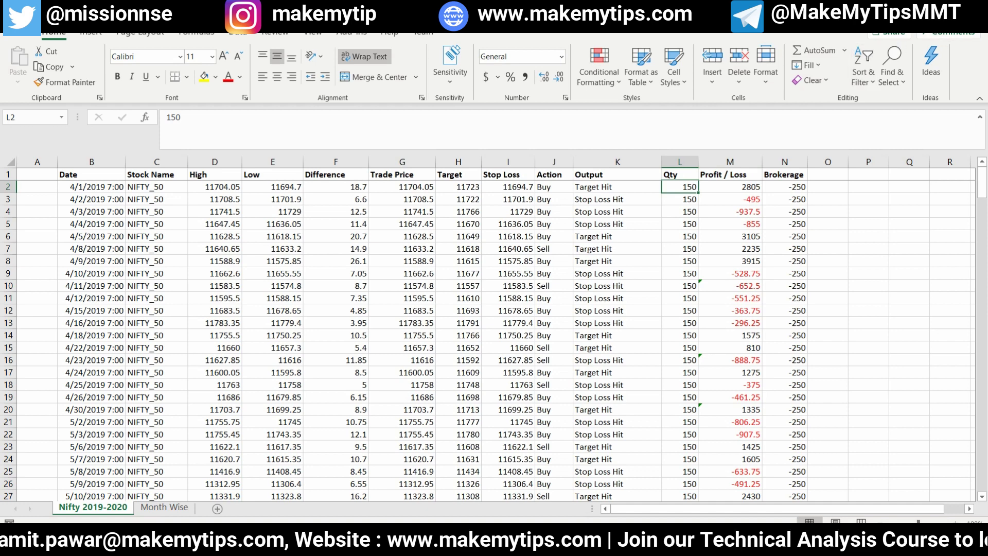
key(super+Down)
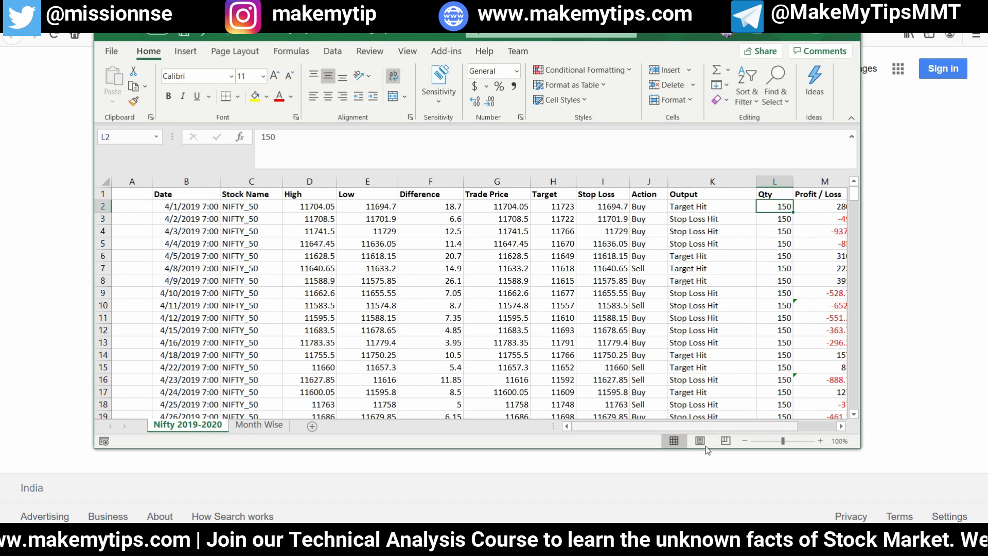
drag(867, 453, 907, 470)
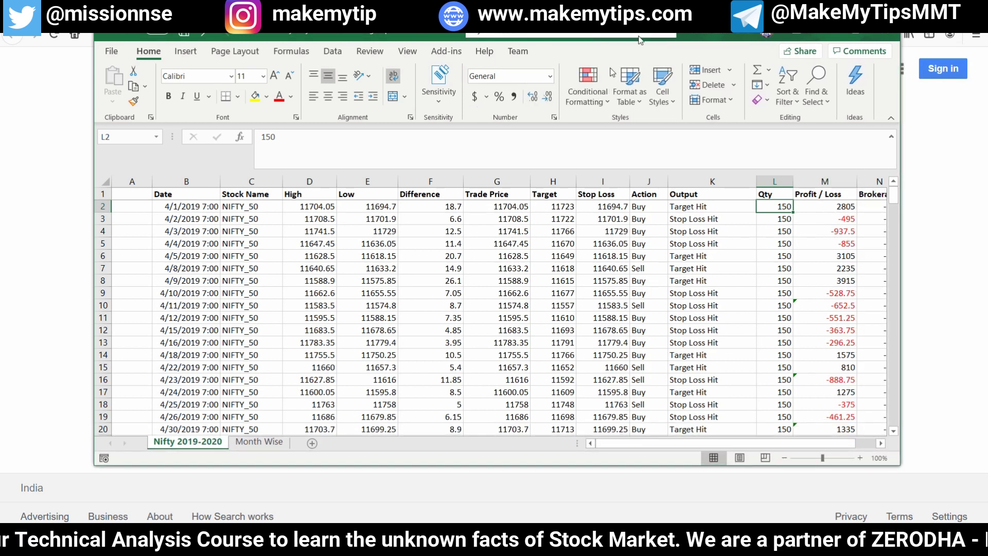
drag(828, 202, 817, 388)
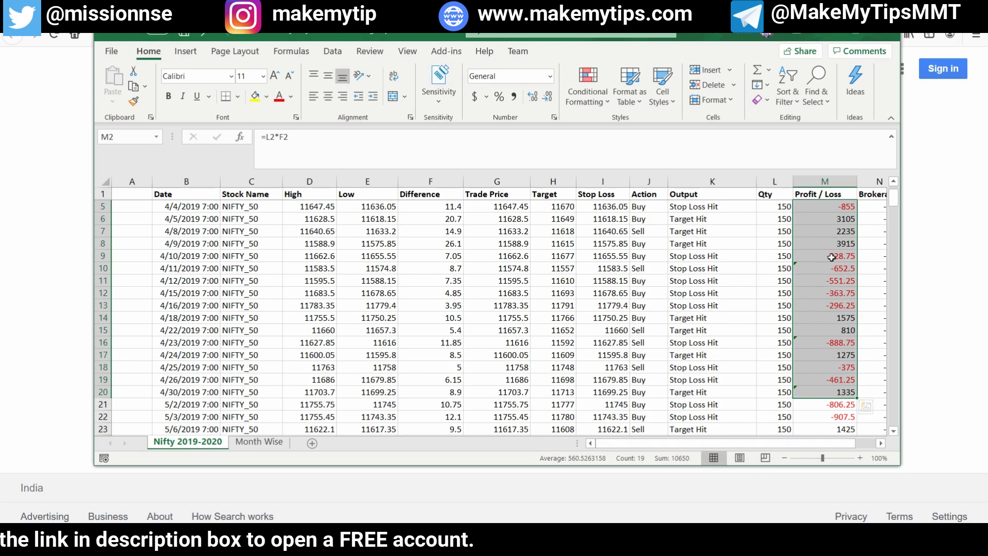
drag(794, 444, 826, 442)
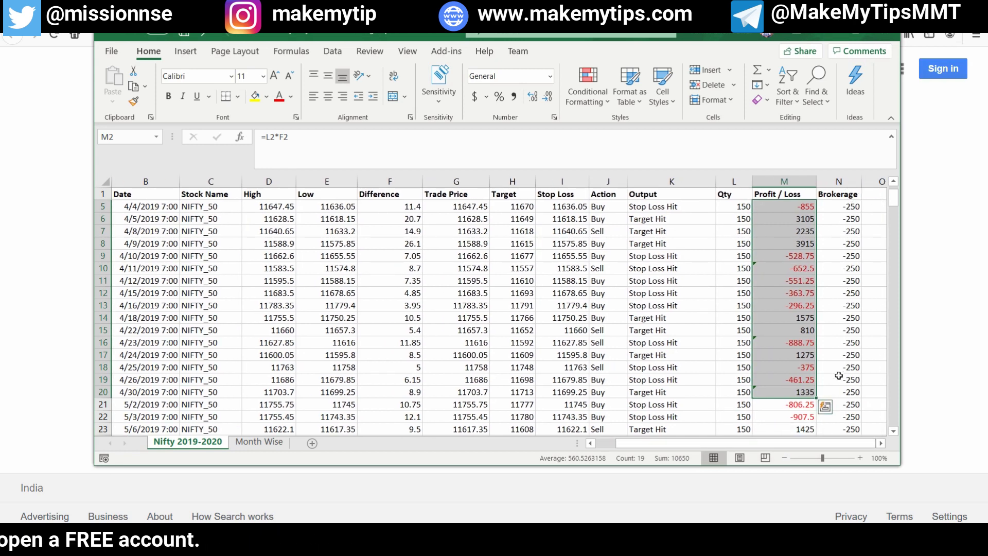
Step: Open Calculator and start a subtraction from the April 2019 gross profit of 10,650
key(super+r)
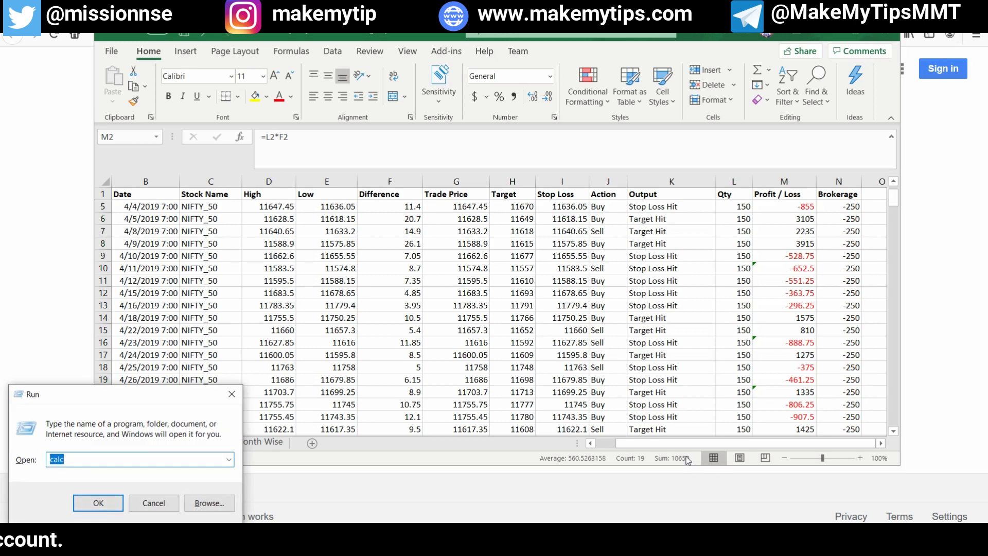
key(Return)
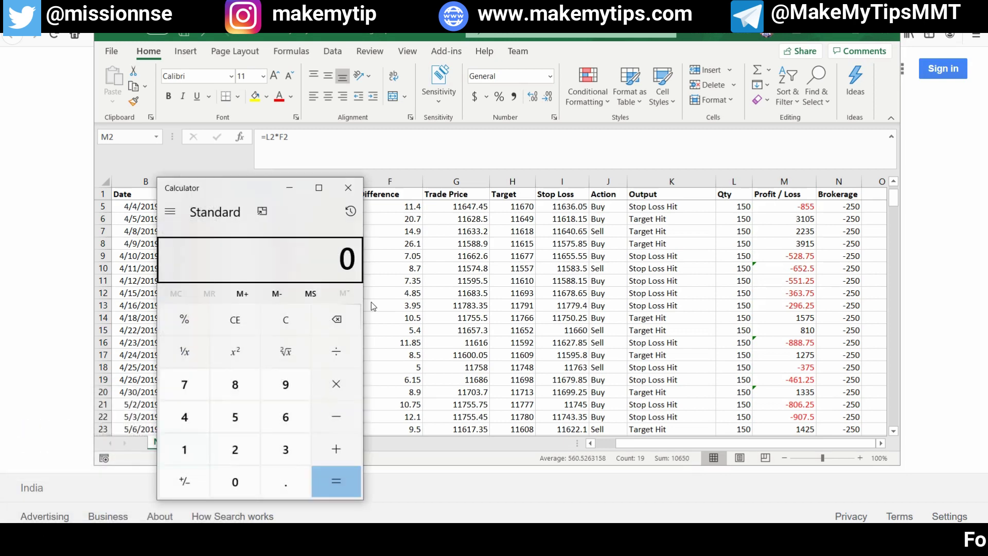
text(10,650)
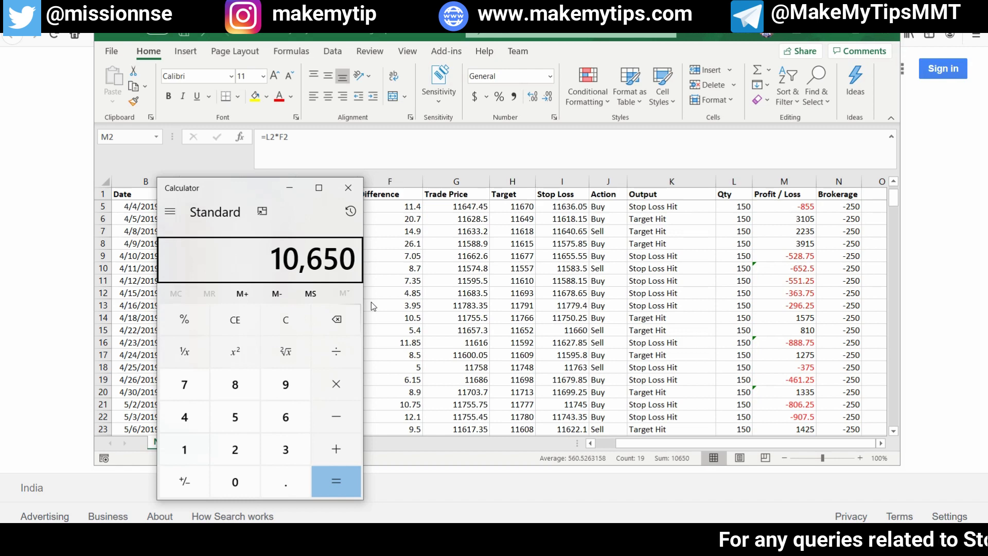
key(minus)
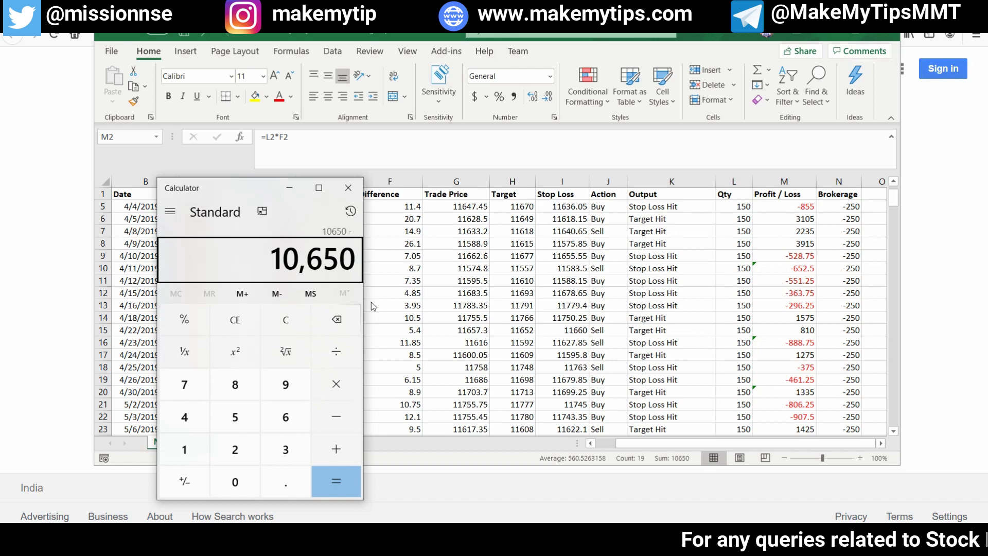
Step: Select the April 2019 Brokerage values N2:N20 in the workbook to read their sum, and return to Calculator
scroll(733, 224, up, 1)
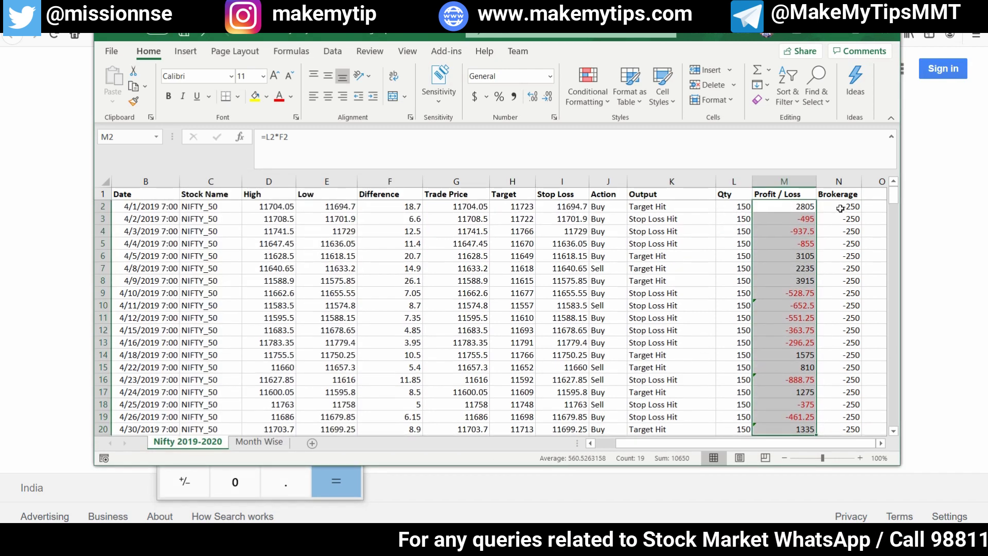
drag(840, 206, 832, 393)
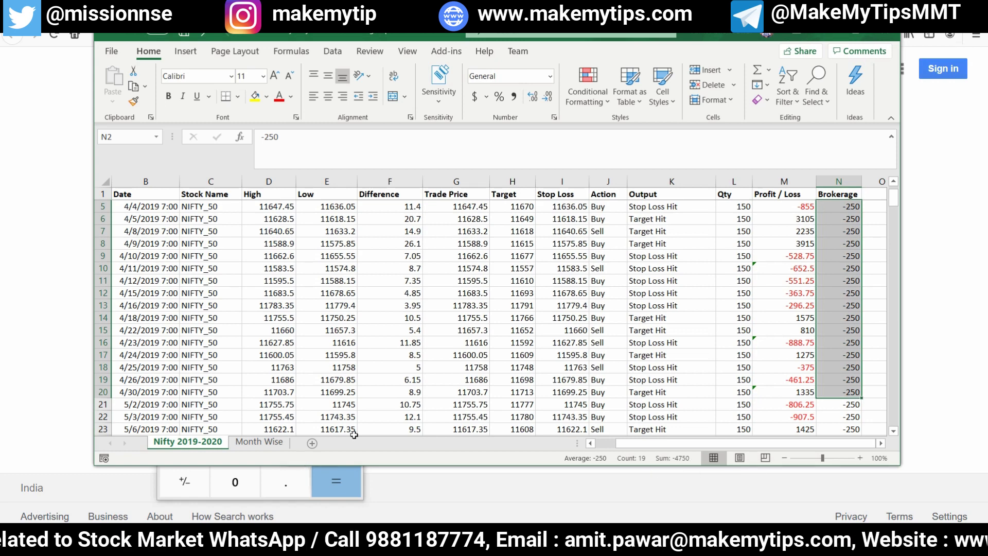
click(260, 469)
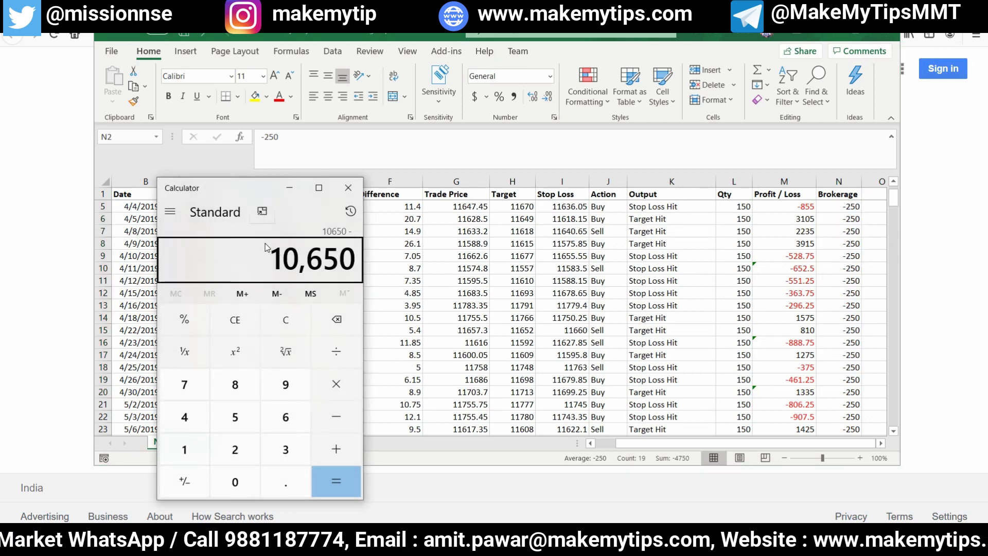
key(Escape)
text(10,650)
key(minus)
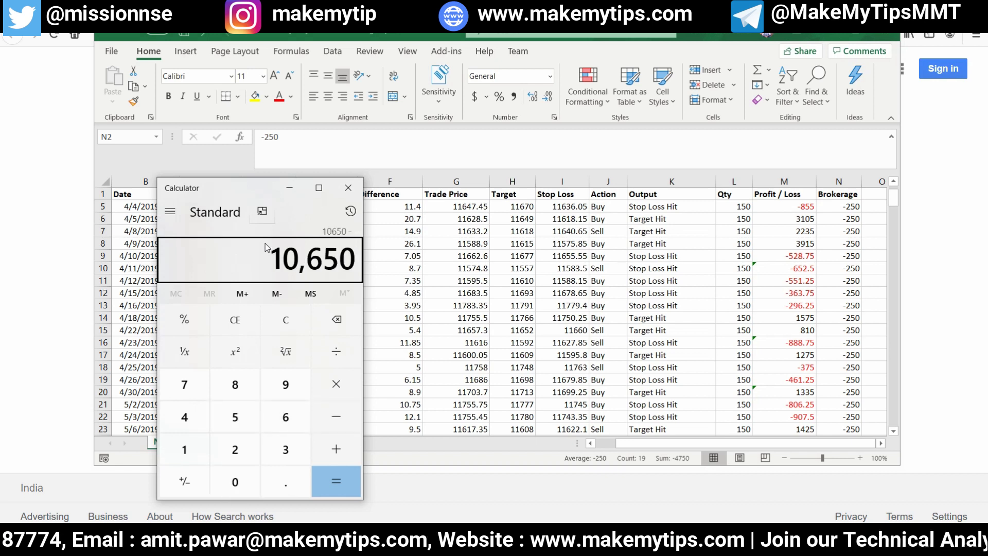
text(475)
key(minus)
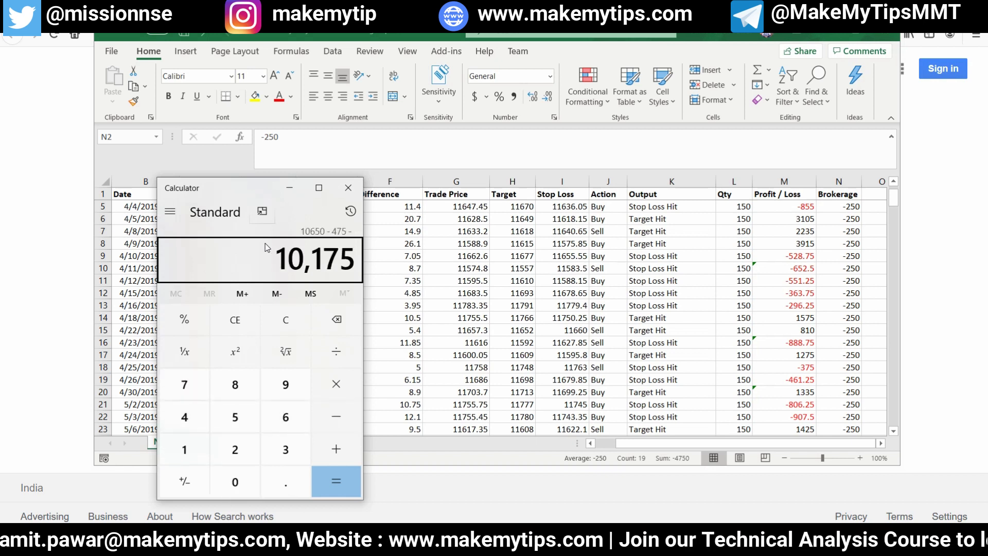
text(0)
key(Escape)
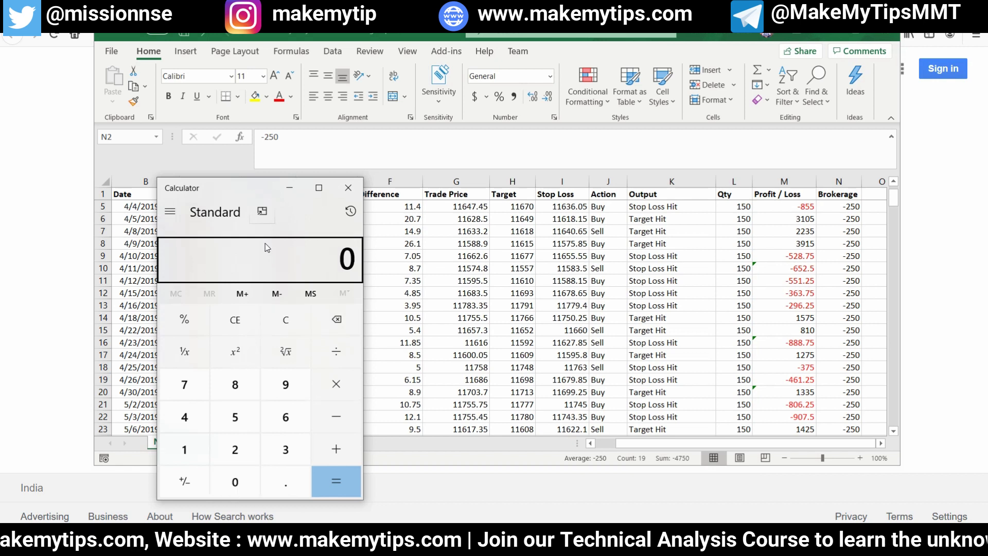
Step: Calculate the April 2019 net profit as 10650 minus 4750 and close Calculator
text(10650)
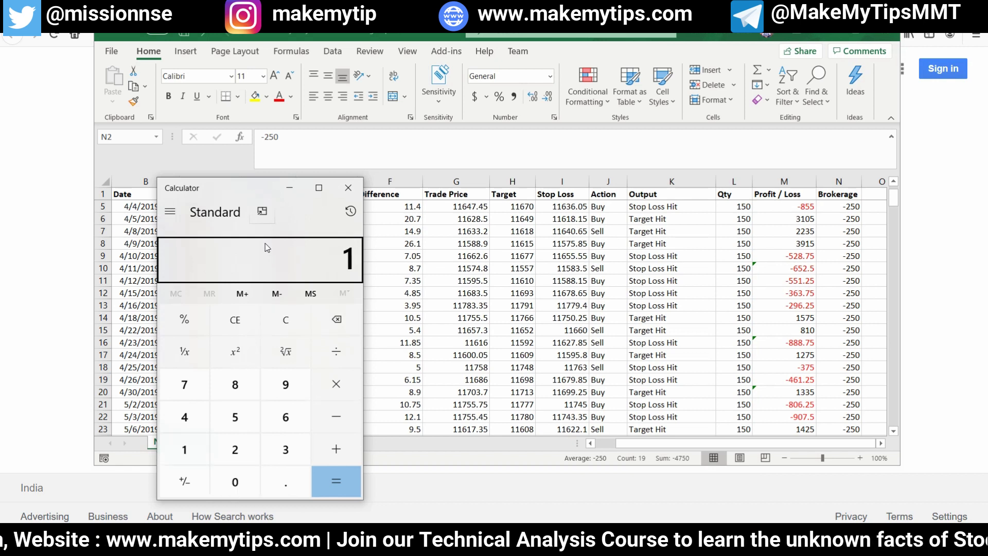
key(minus)
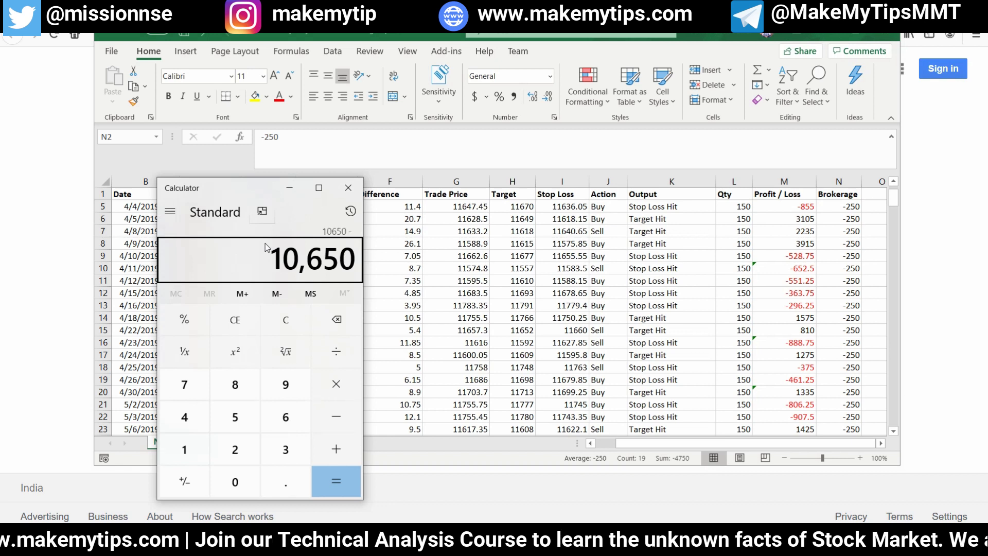
text(4750)
key(Return)
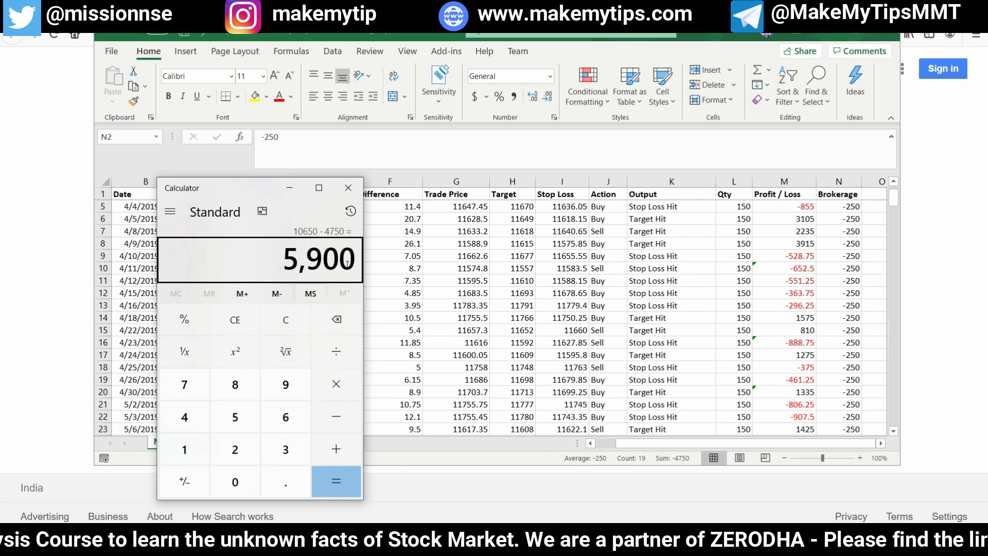
click(348, 190)
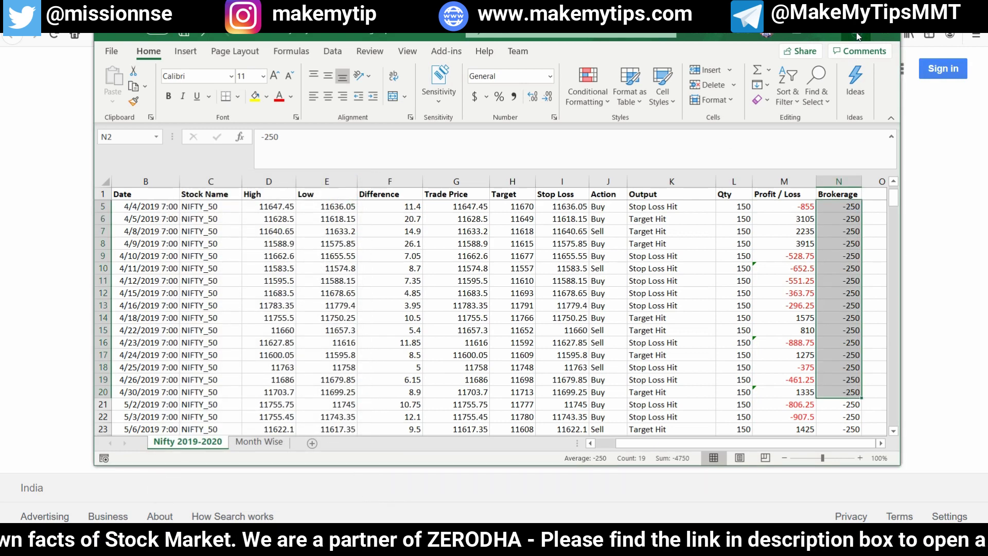
Step: Maximize the workbook and check the overall Profit / Loss sum in M254 below the last trade
click(856, 35)
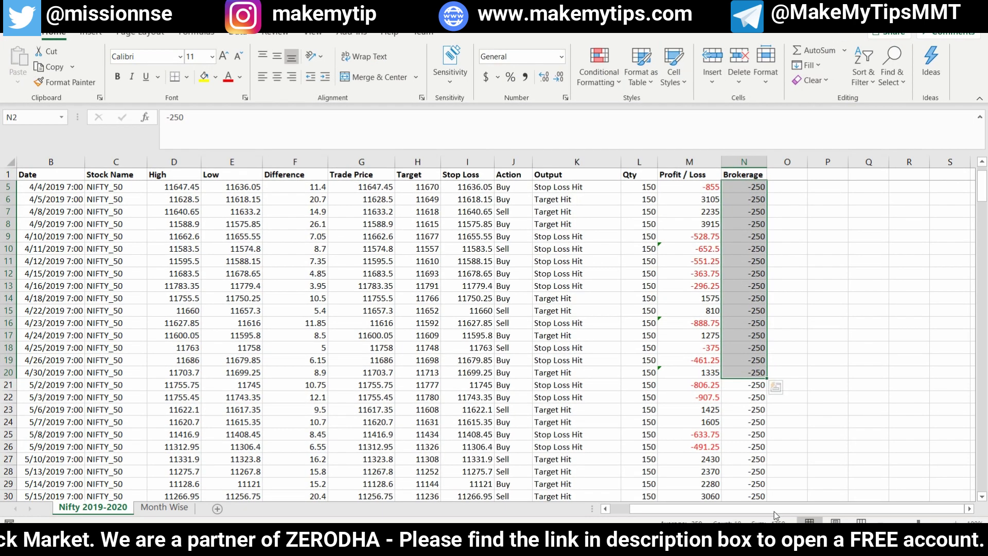
scroll(775, 514, left, 2)
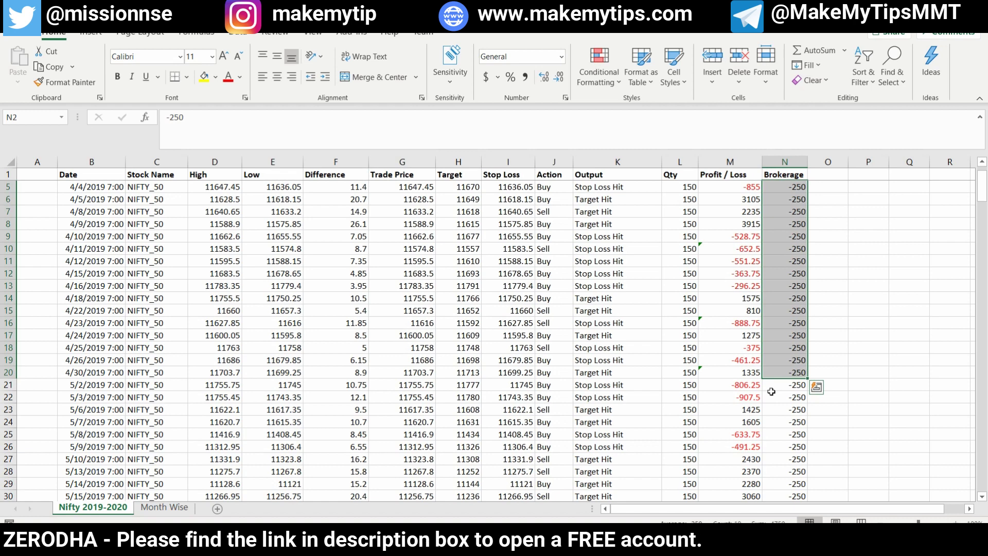
click(738, 372)
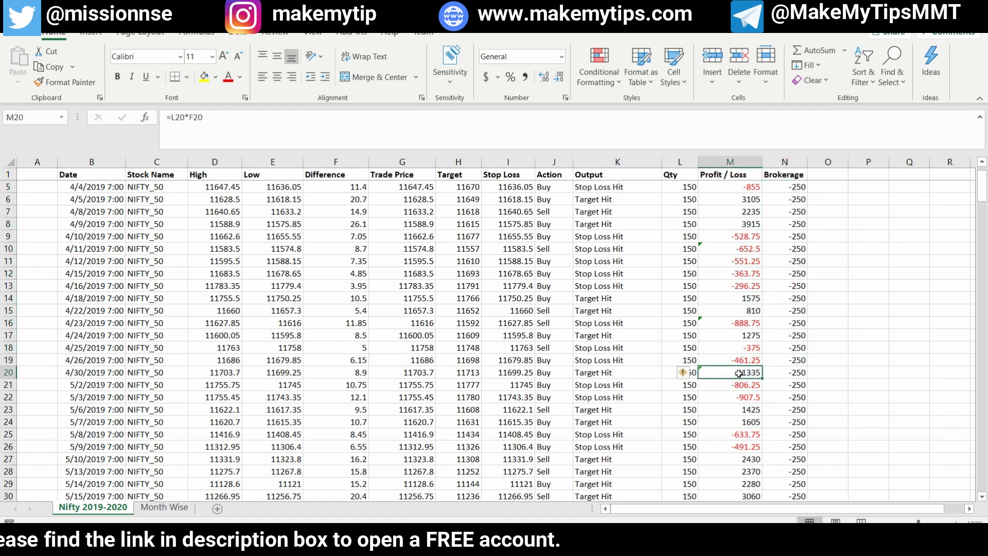
scroll(739, 372, down, 12)
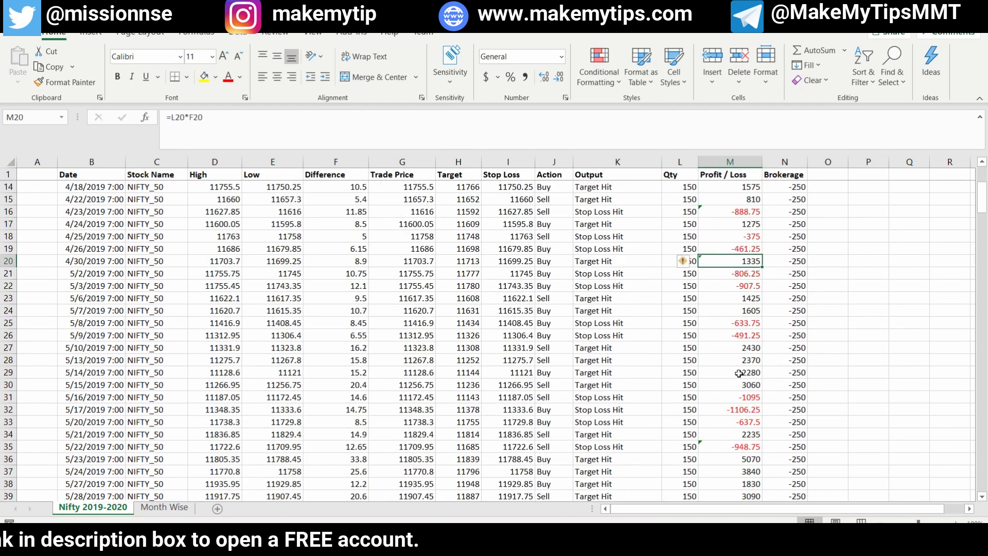
scroll(739, 372, down, 20)
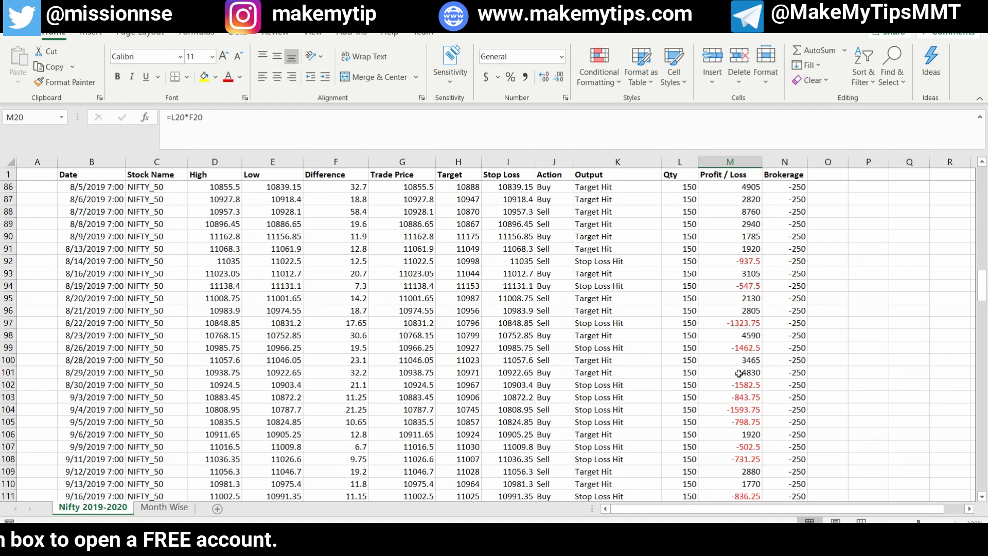
scroll(738, 372, down, 20)
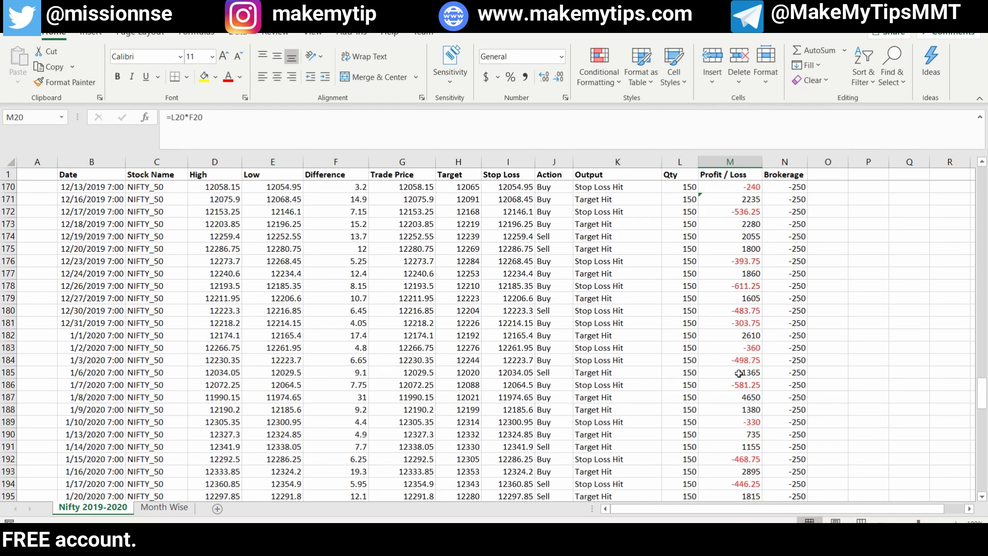
scroll(739, 373, down, 10)
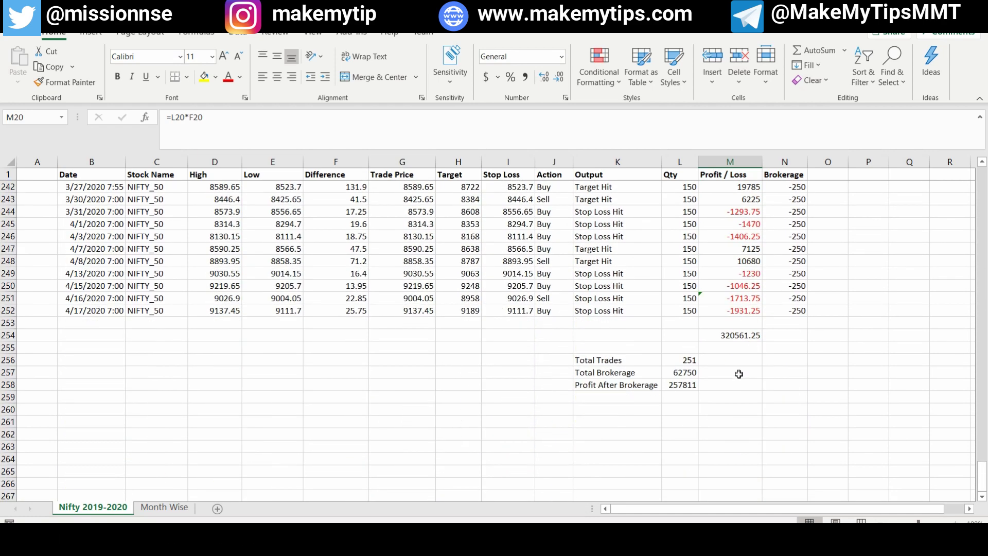
click(729, 338)
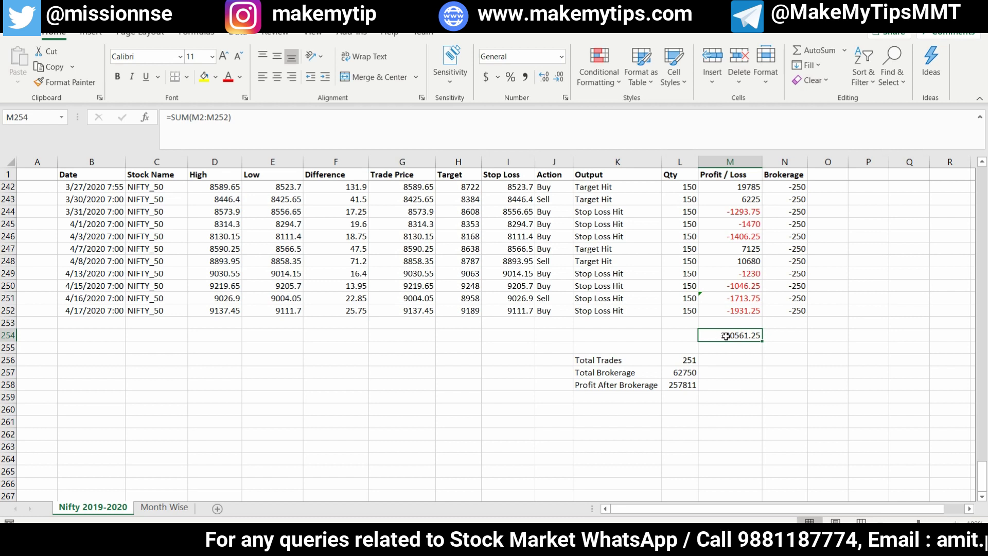
Step: Examine the Brokerage entries N242:N252 of the last trades alongside the total profit in M254
drag(787, 311, 792, 185)
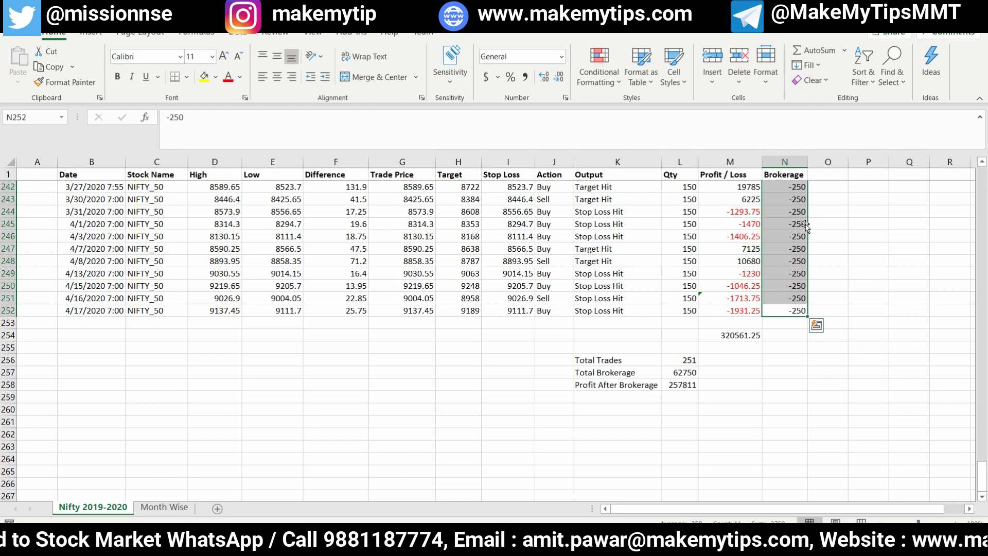
click(727, 336)
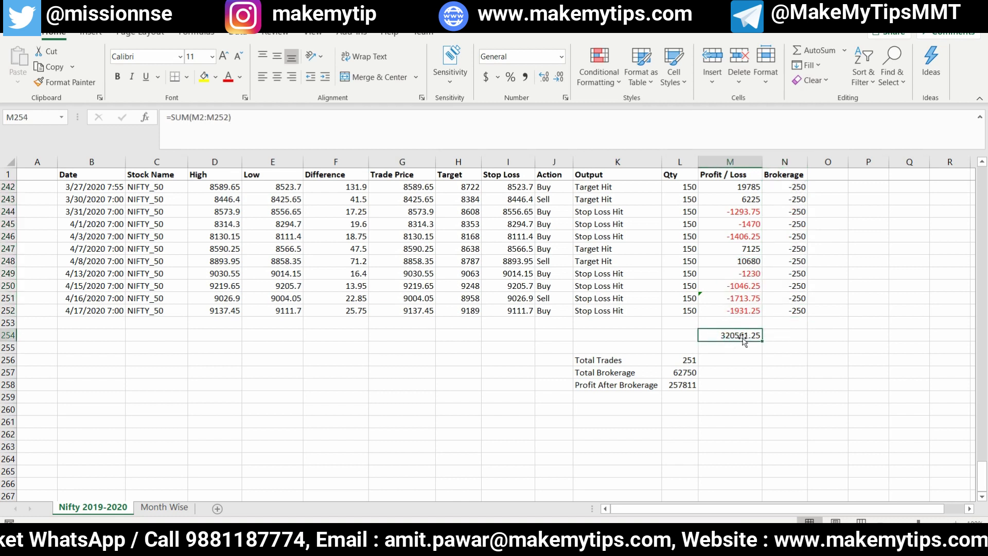
drag(787, 311, 803, 187)
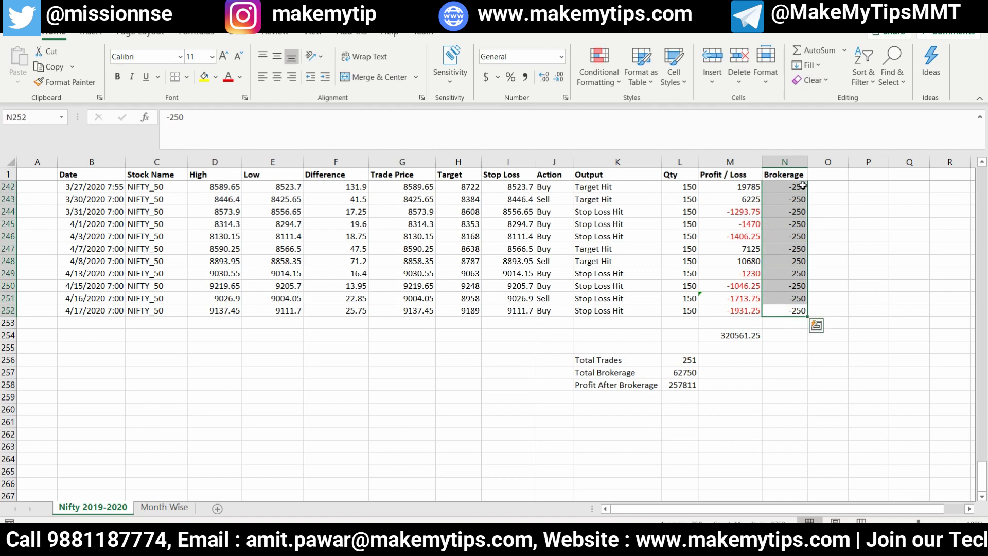
click(801, 186)
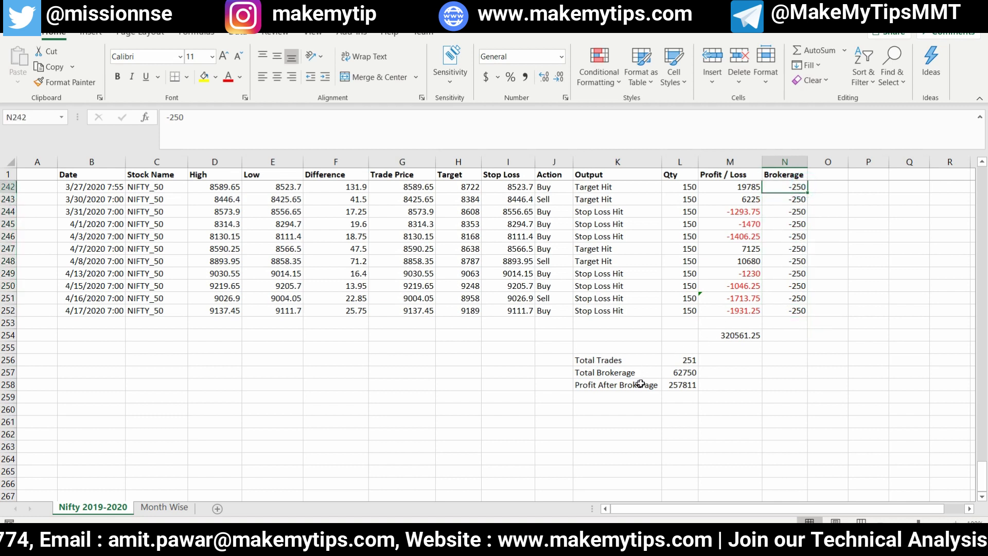
Step: Check the Total Trades entry in L256 and the Total Brokerage formula in L257
click(678, 372)
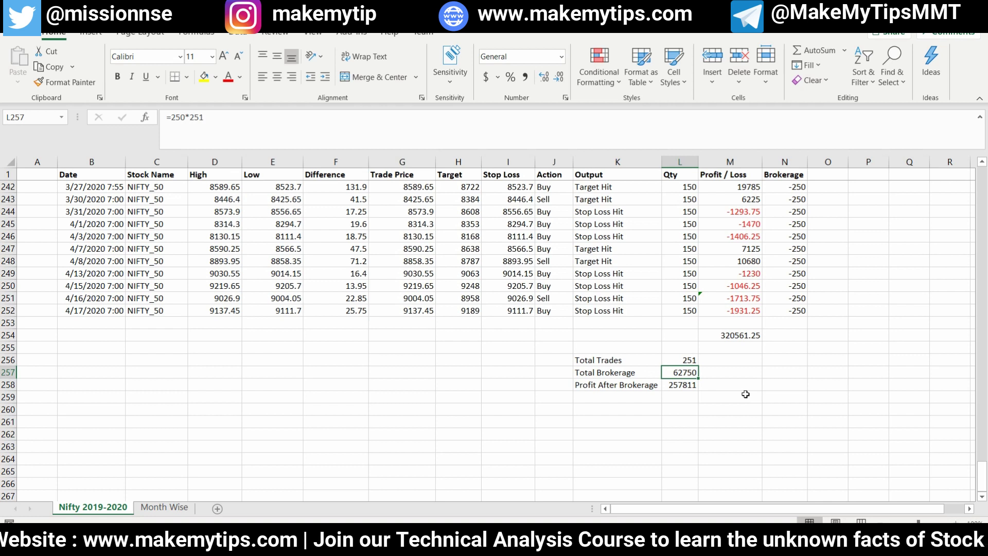
click(603, 359)
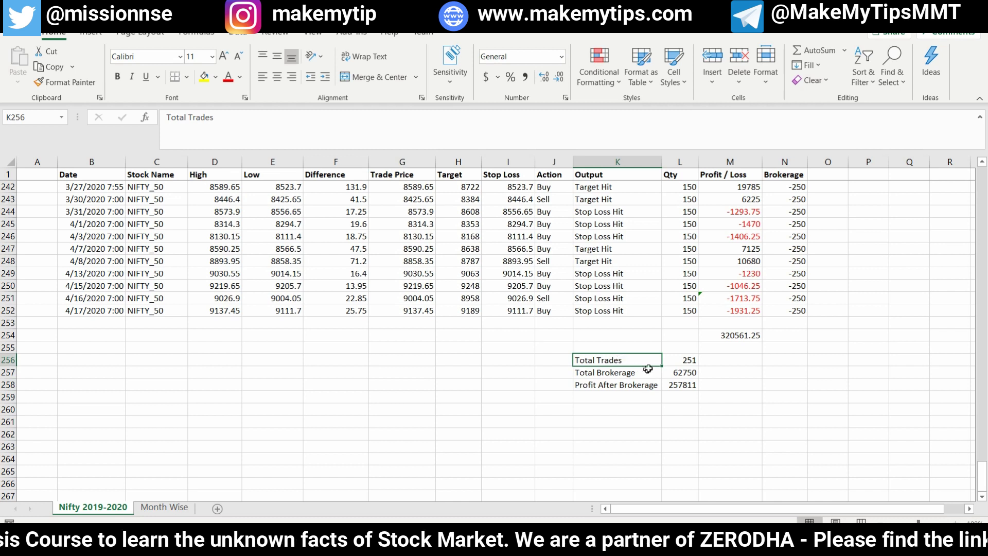
click(679, 361)
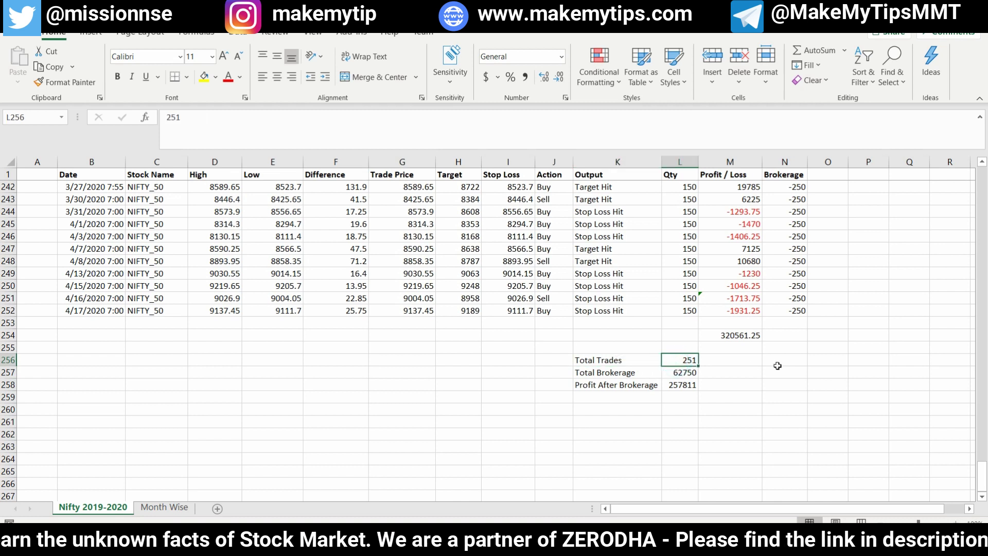
click(679, 373)
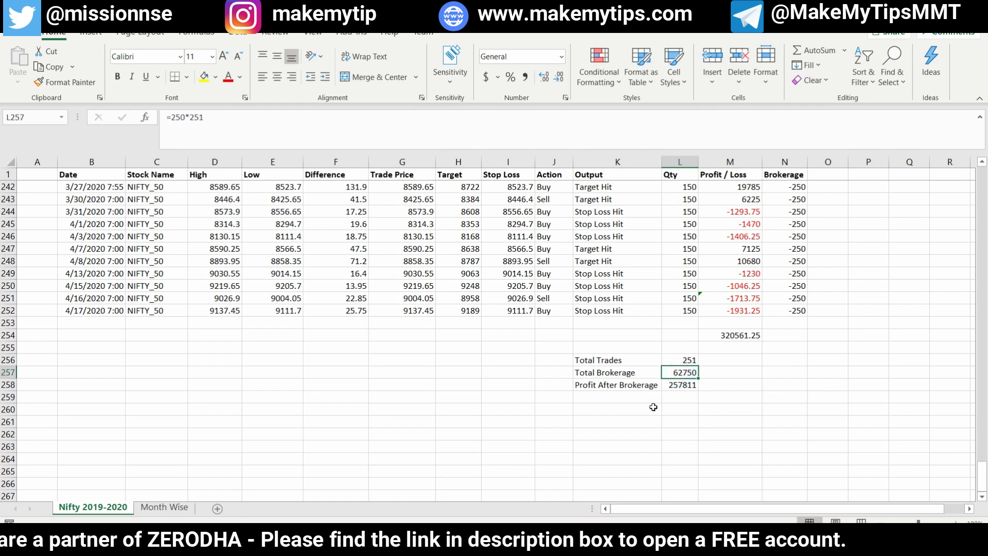
Step: Check how Profit After Brokerage in L258 is derived from the total profit in M254 and the brokerage in L257
click(608, 386)
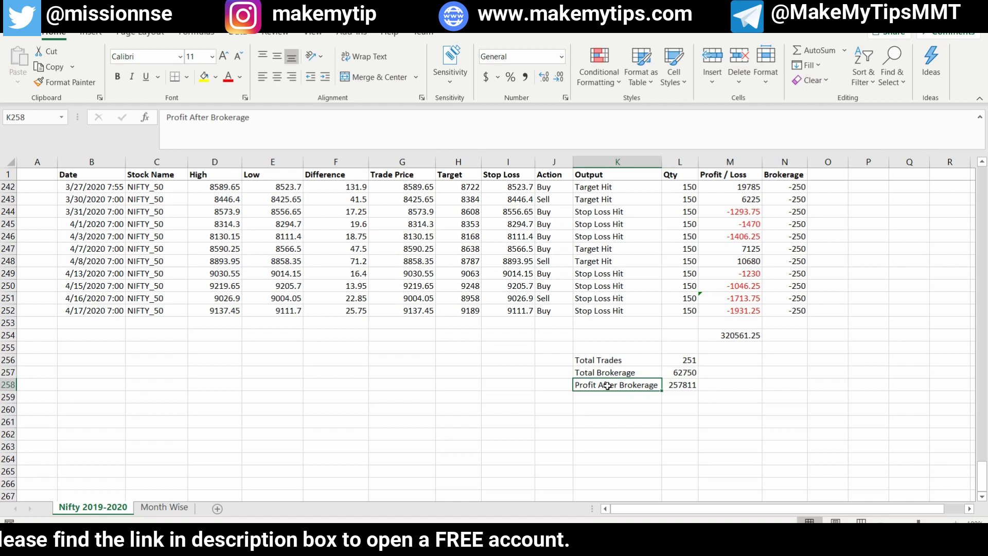
click(733, 336)
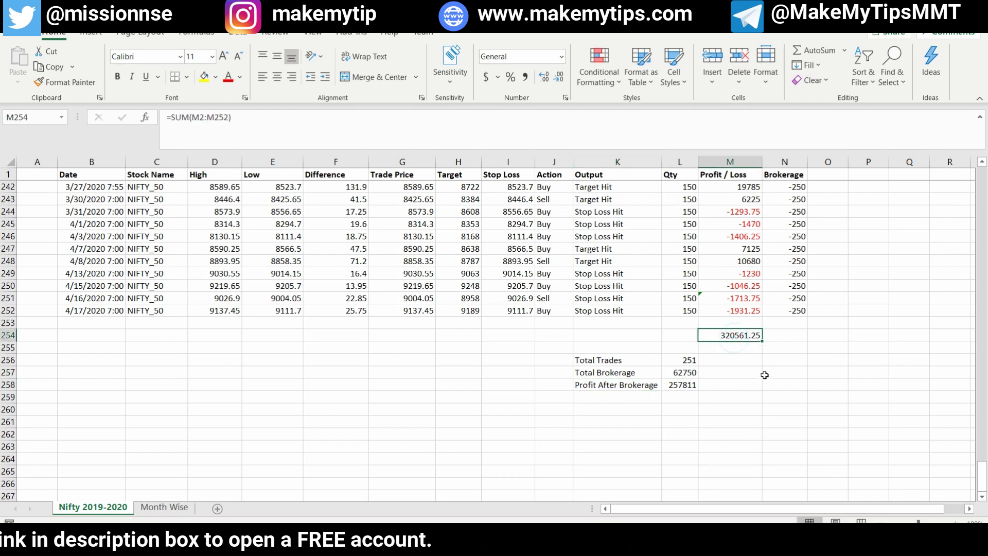
click(676, 372)
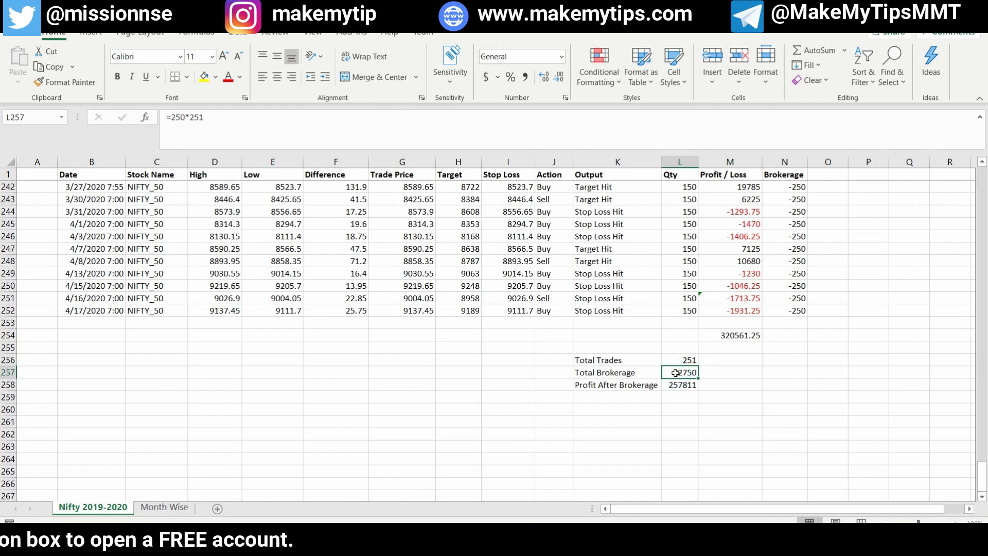
click(669, 387)
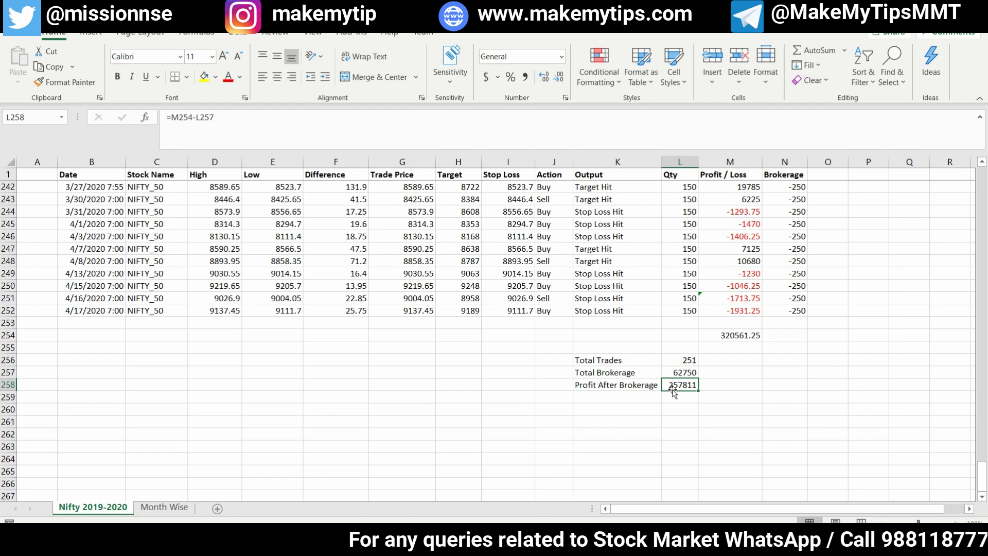
Step: Compute the percentage return in Calculator as 257811 ÷ 100000 × 100, and close Calculator
key(super+r)
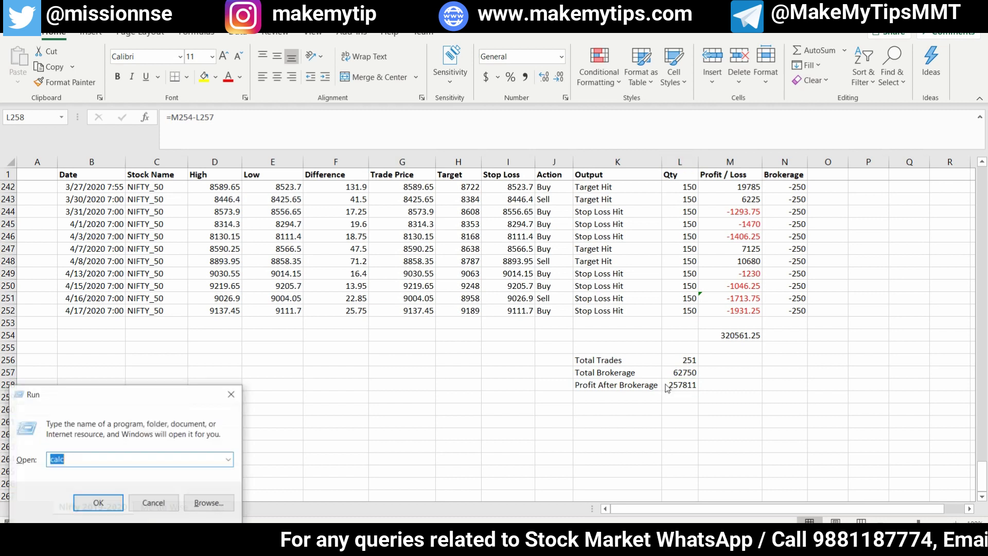
click(109, 506)
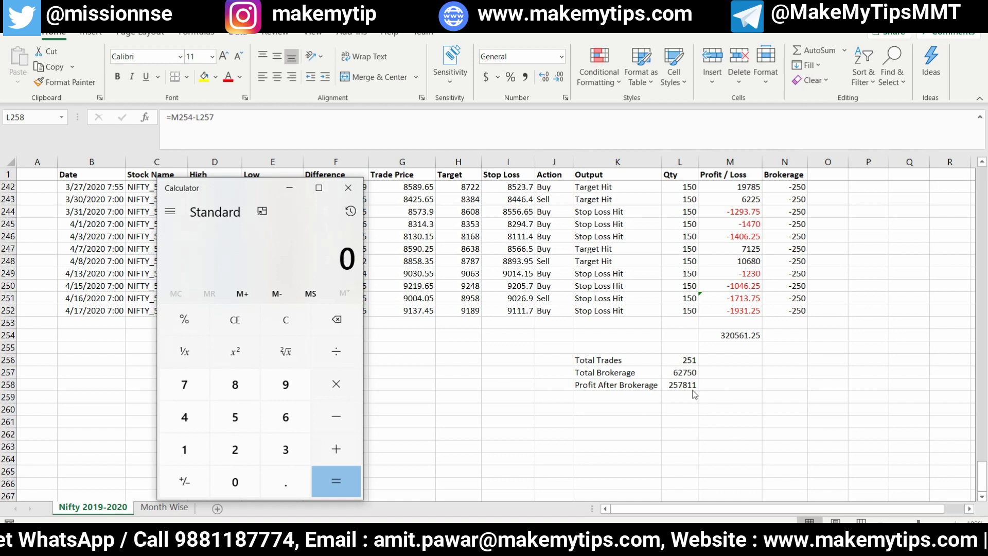
text(25)
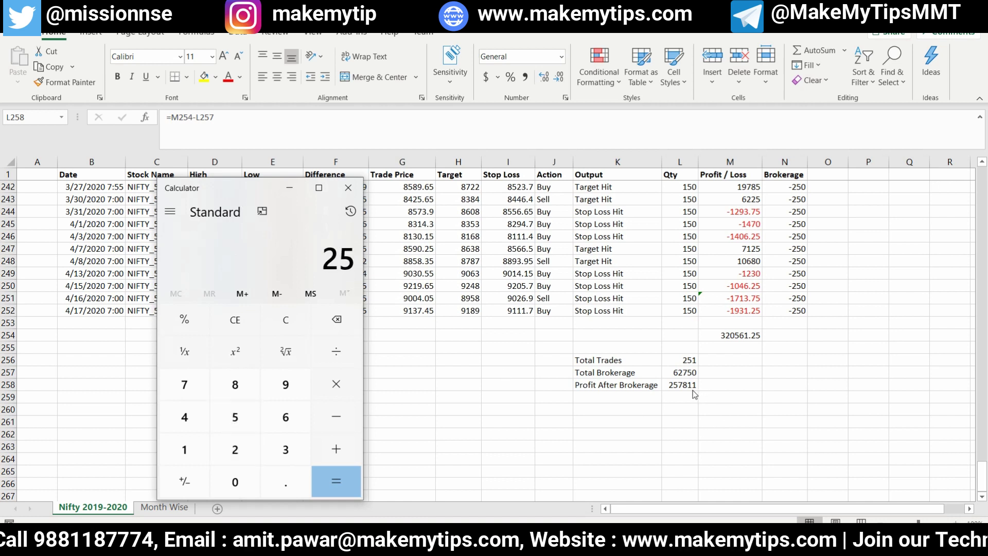
text(7811)
text(/100000)
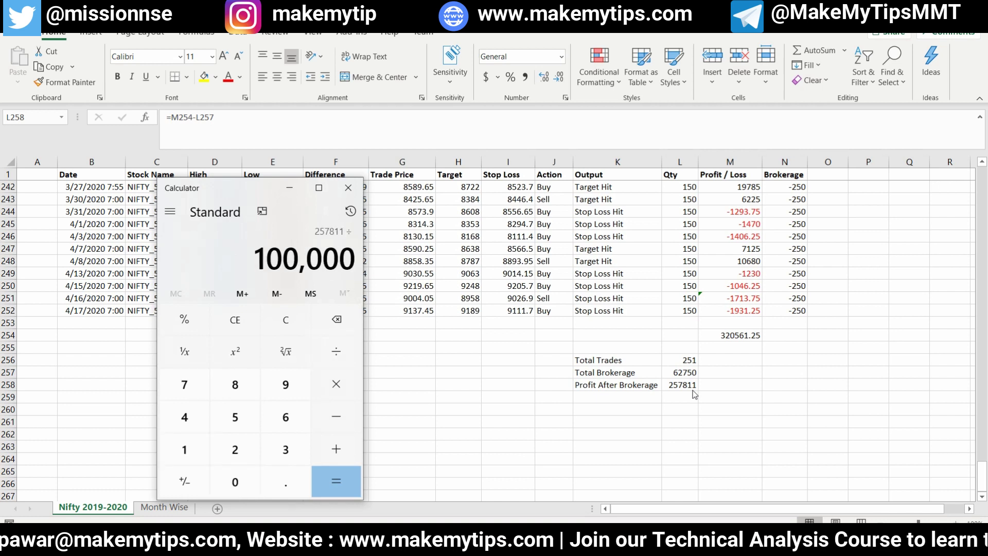
text(*100)
key(Return)
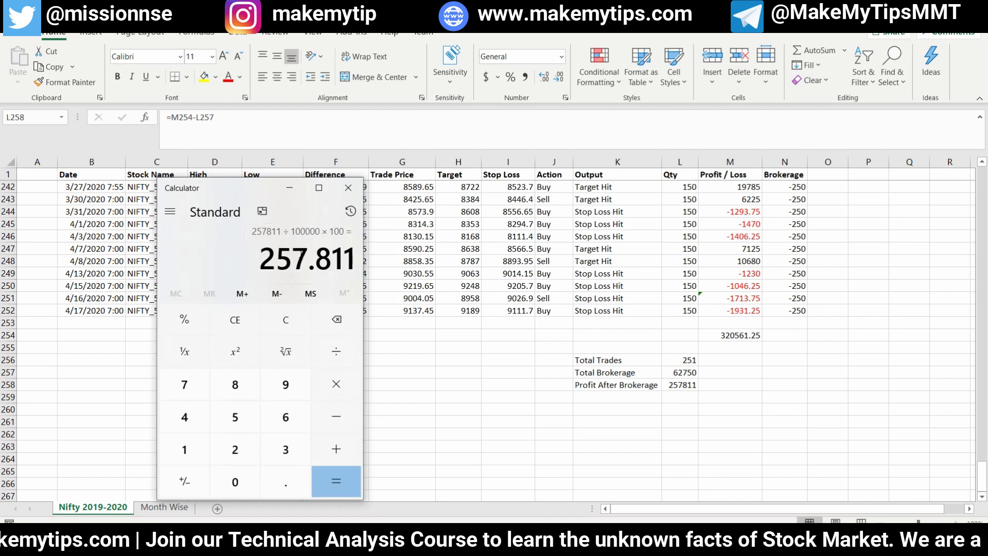
click(348, 187)
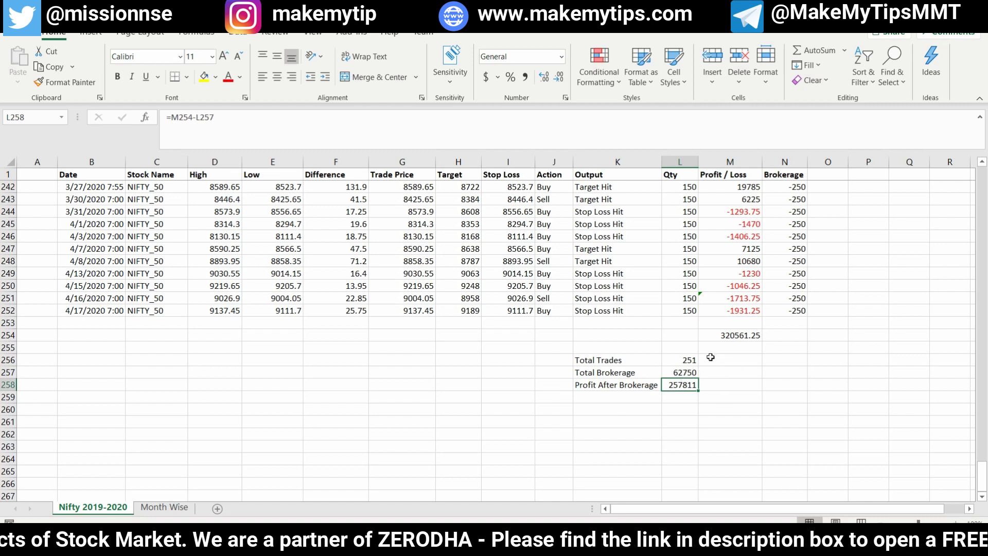
Step: Examine the dates of the last trades, B244:B252, alongside the trade, brokerage and profit summary labels in K256:K258
drag(105, 310, 111, 212)
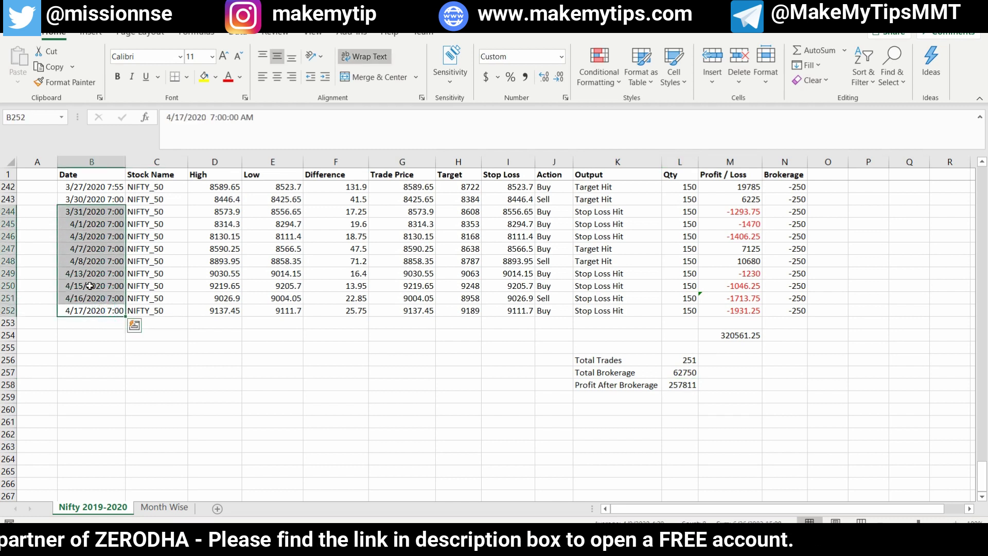
click(609, 382)
click(613, 359)
click(609, 372)
click(609, 396)
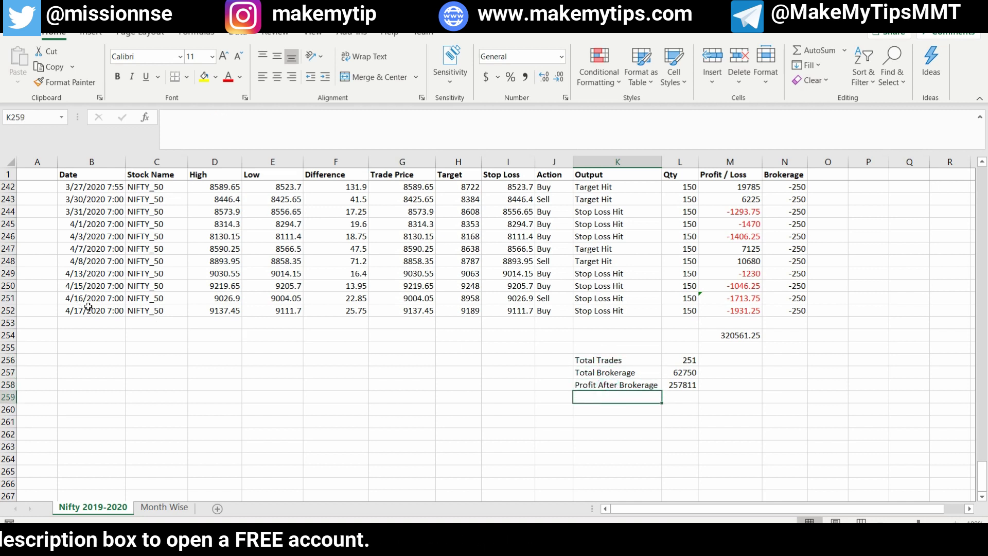
drag(87, 307, 97, 223)
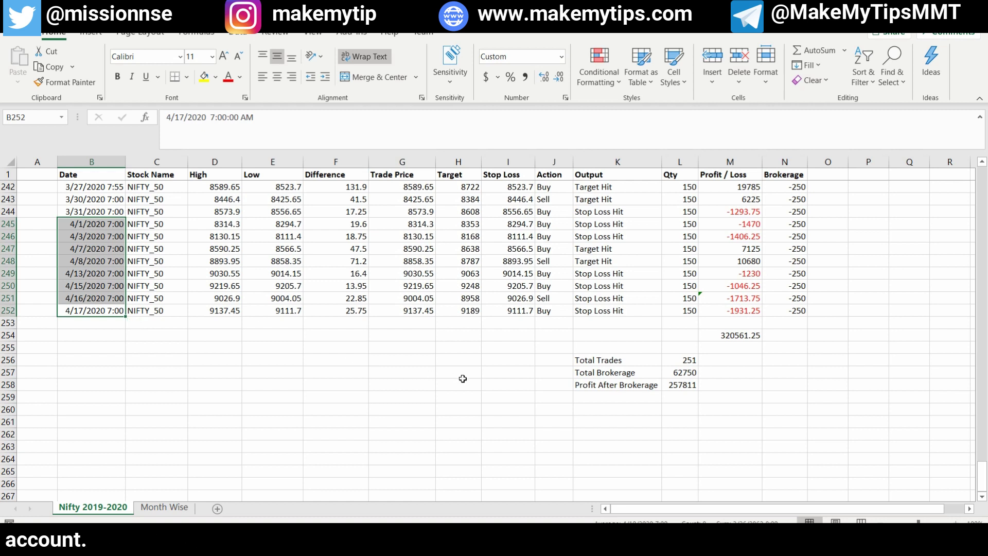
click(546, 393)
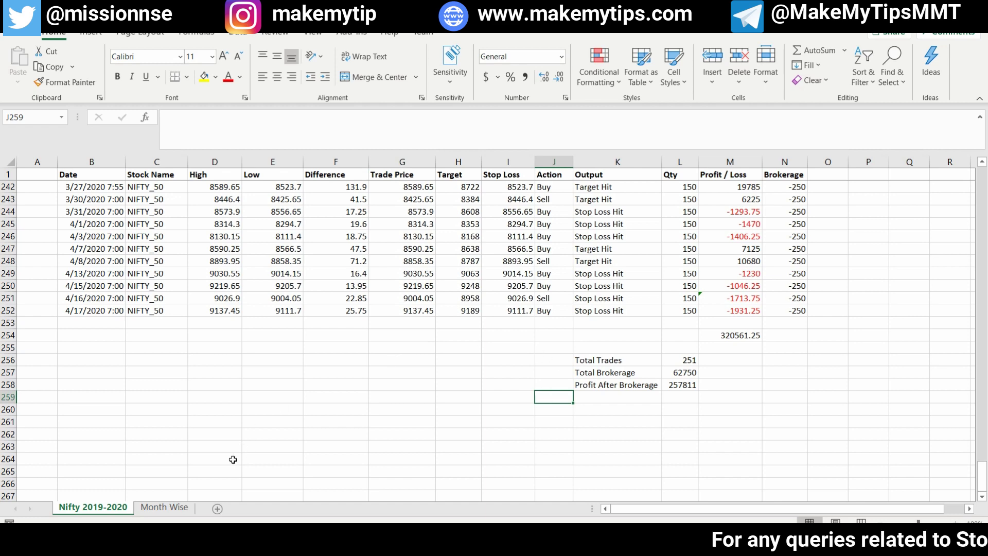
Step: Open the Month Wise sheet and check the Net Profit entries for April, May and June 2019
click(165, 507)
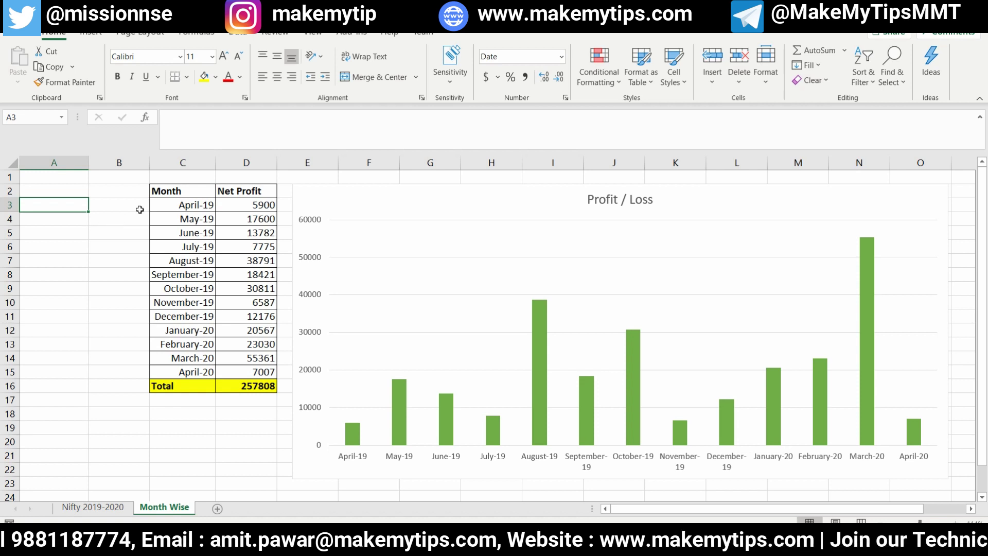
click(167, 202)
click(229, 201)
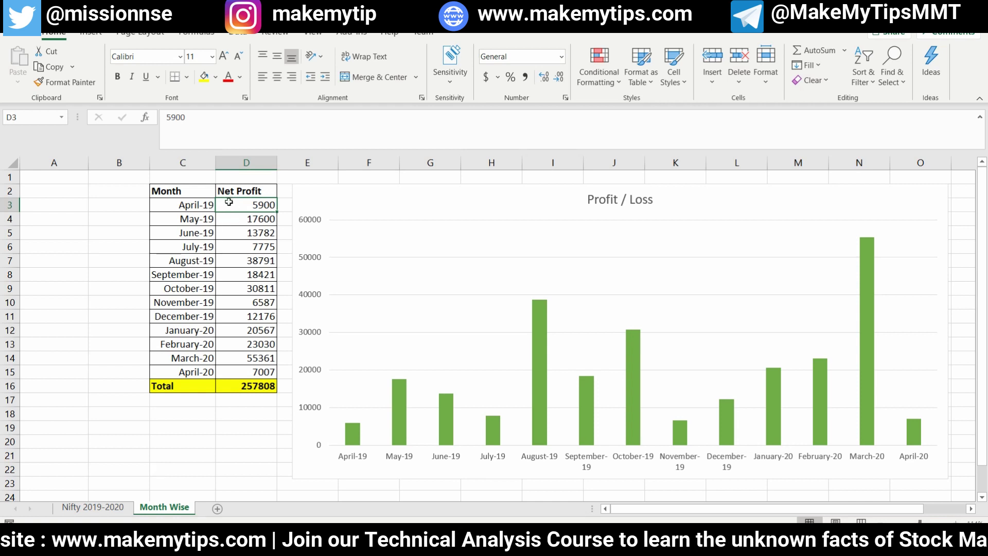
click(164, 219)
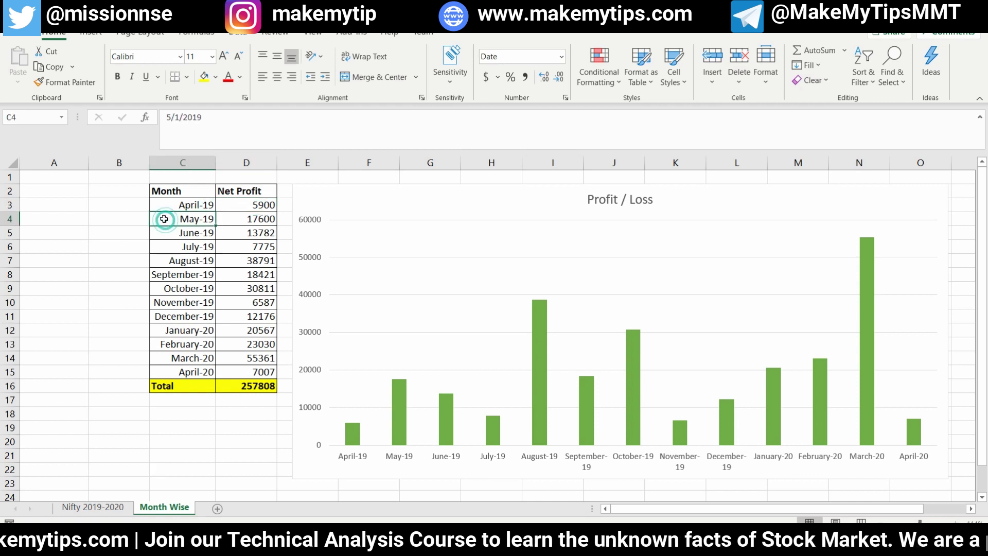
click(231, 218)
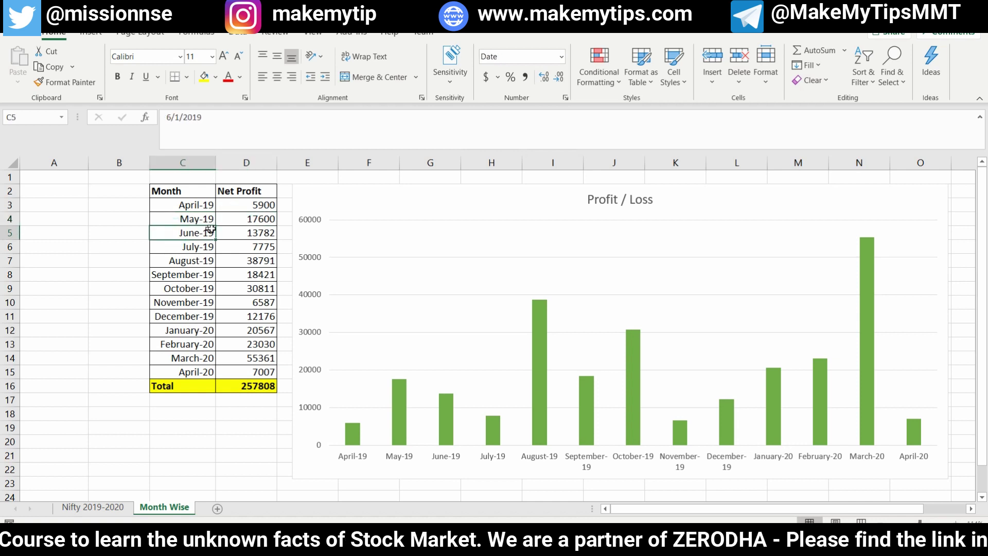
click(229, 231)
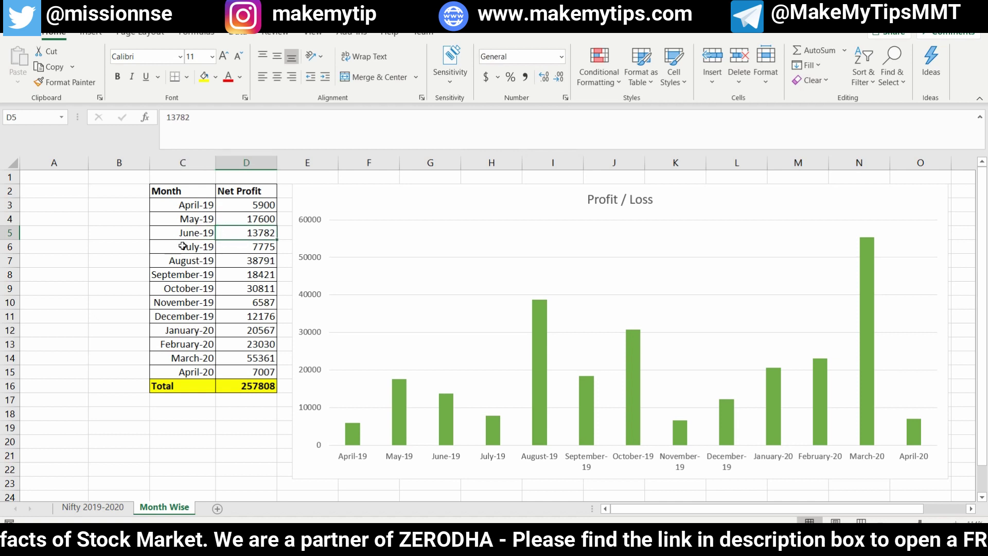
Step: Check the Net Profit entries for August, September and October 2019 in the monthly table
click(223, 260)
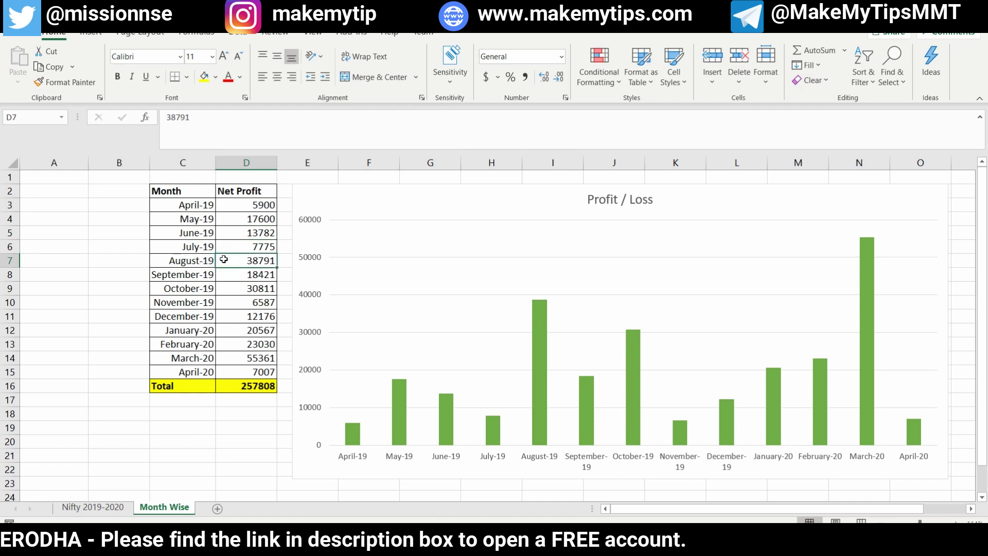
click(174, 274)
click(226, 274)
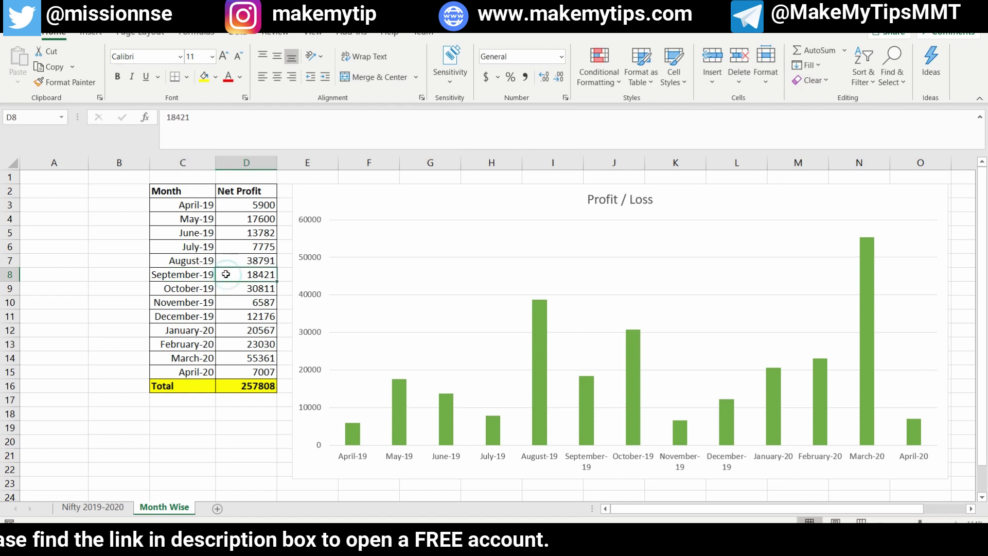
click(177, 286)
click(228, 285)
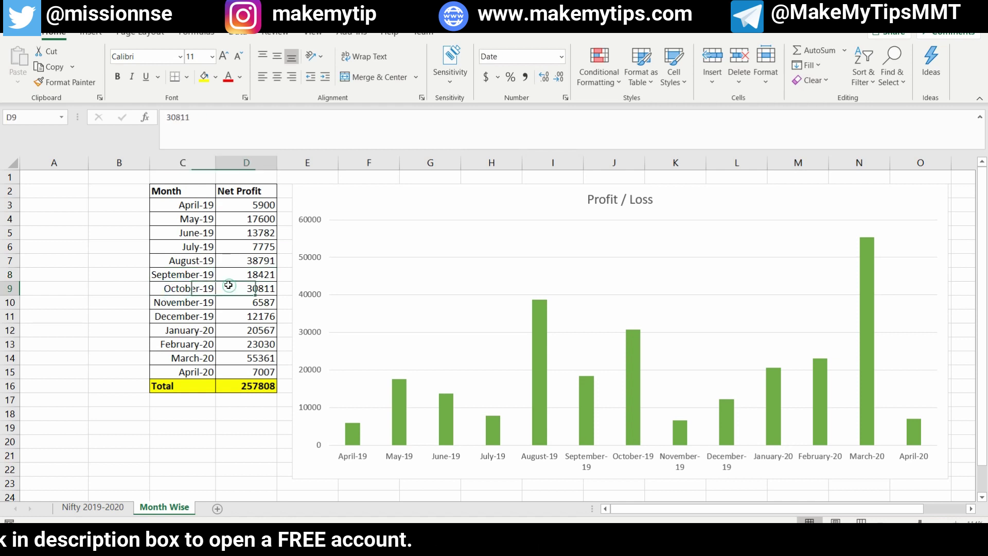